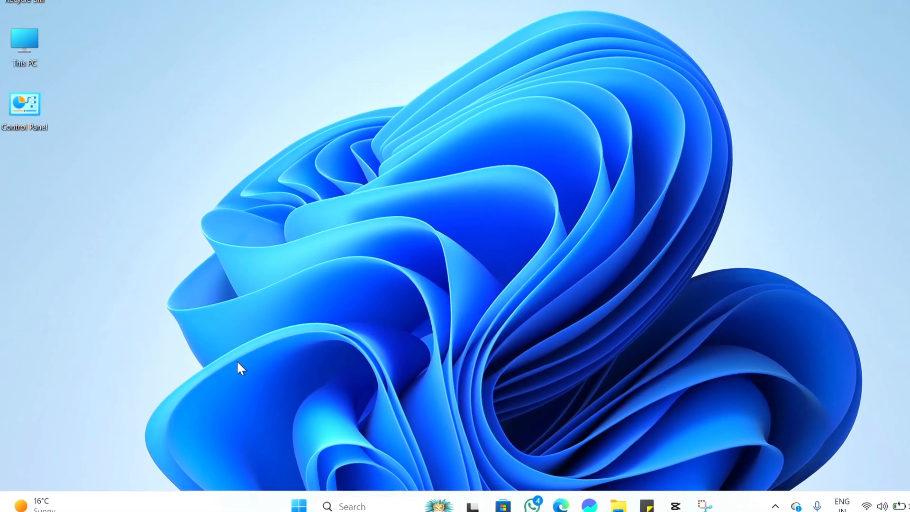
# Step: Open System Properties by running sysdm.cpl and display its advanced settings
pyautogui.press('super+r')
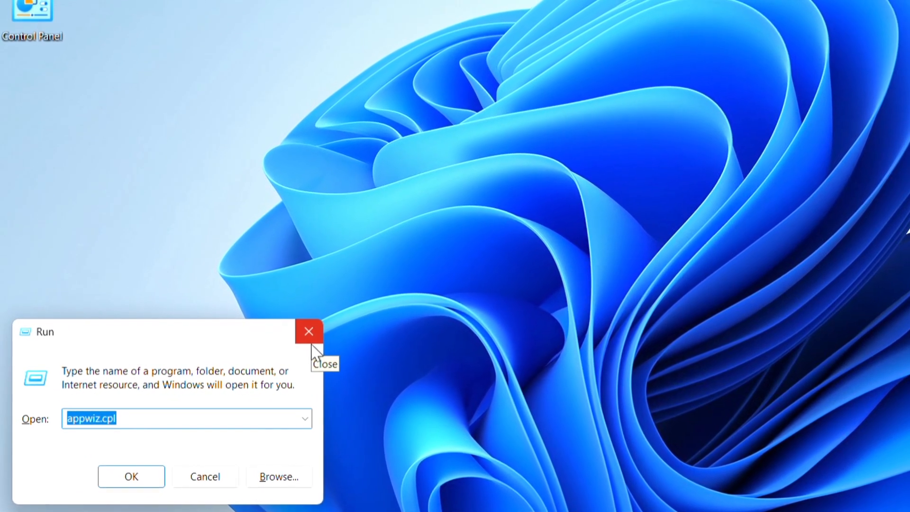
pyautogui.press('BackSpace')
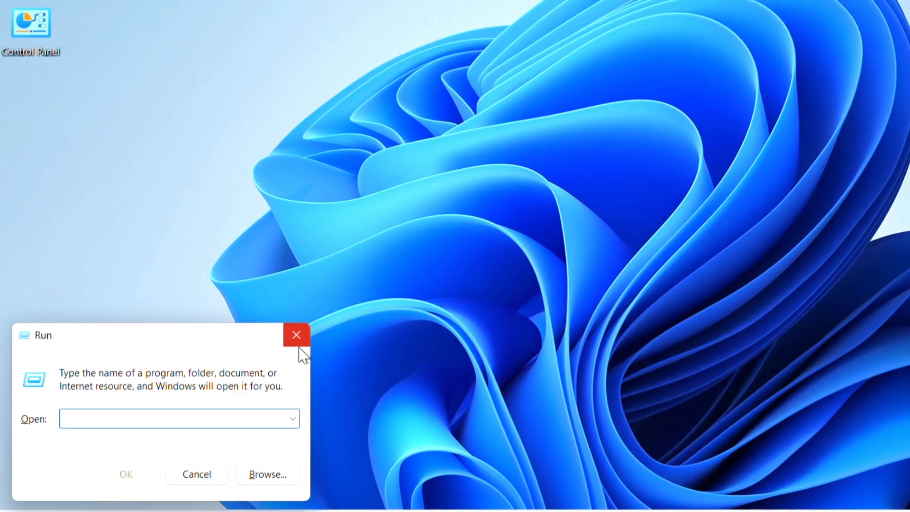
pyautogui.write('sys')
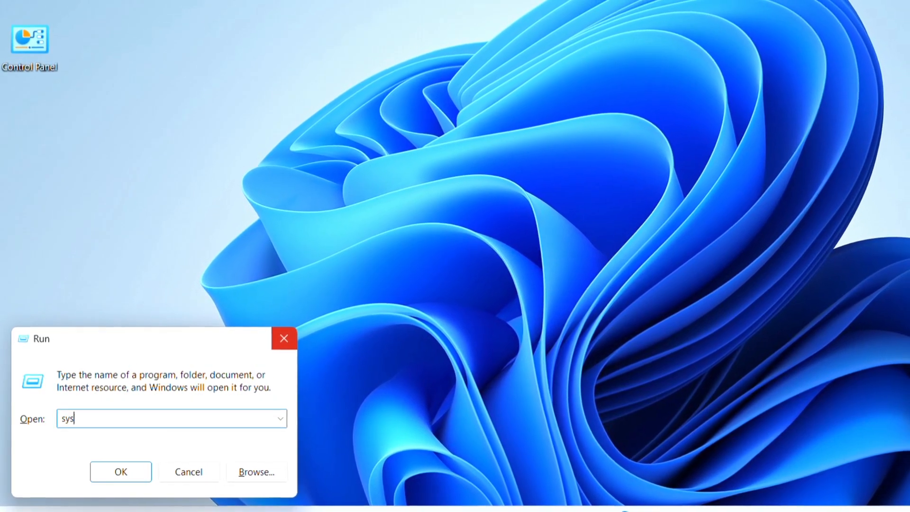
pyautogui.write('d')
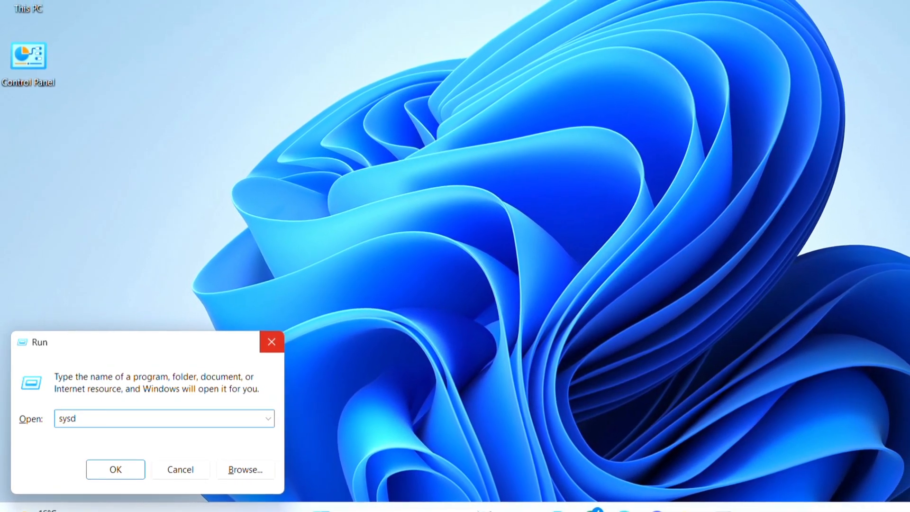
pyautogui.write('m.cpl')
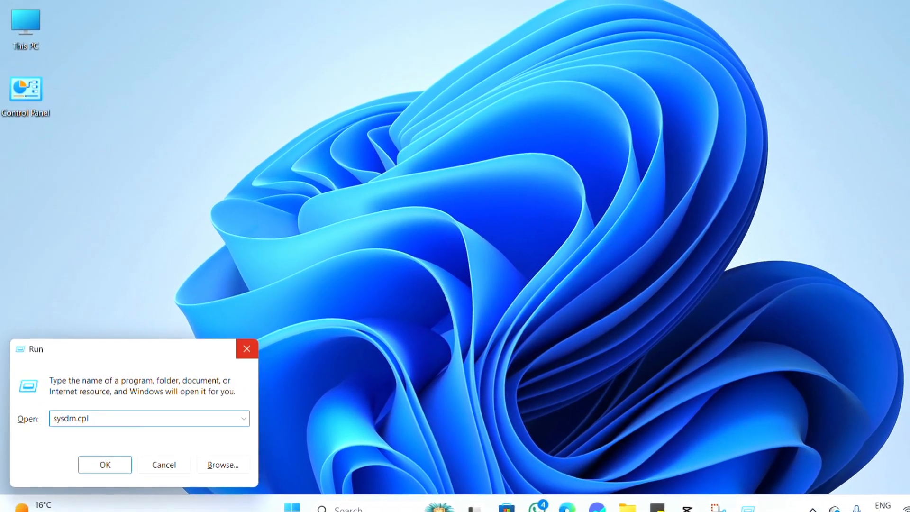
pyautogui.press('Return')
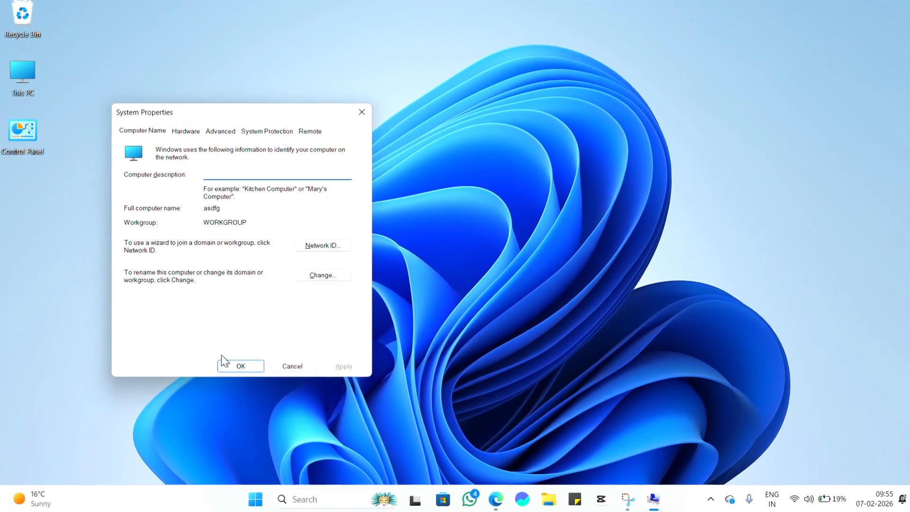
pyautogui.moveTo(294, 114); pyautogui.dragTo(542, 115)
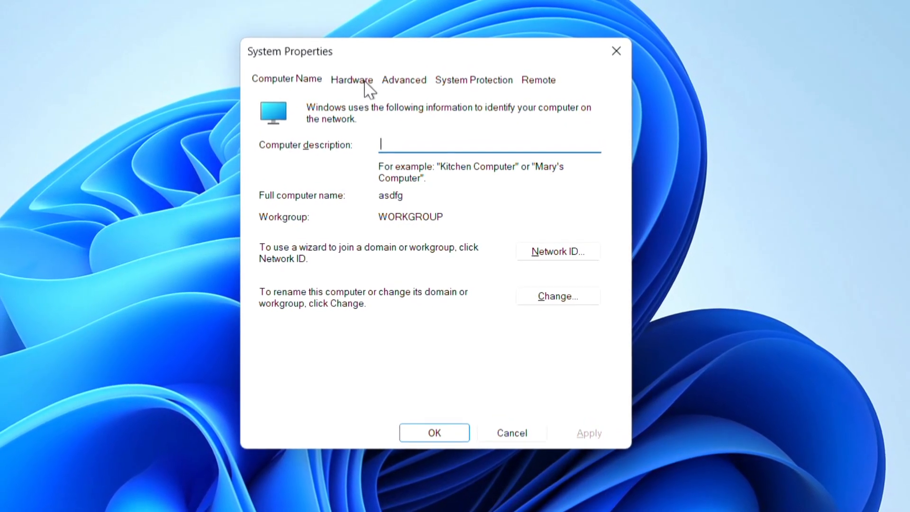
pyautogui.click(398, 79)
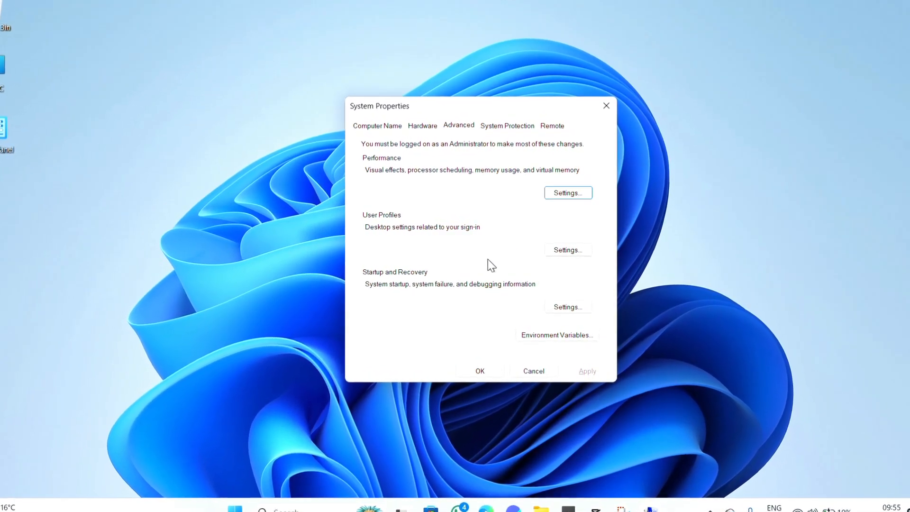
pyautogui.press('super')
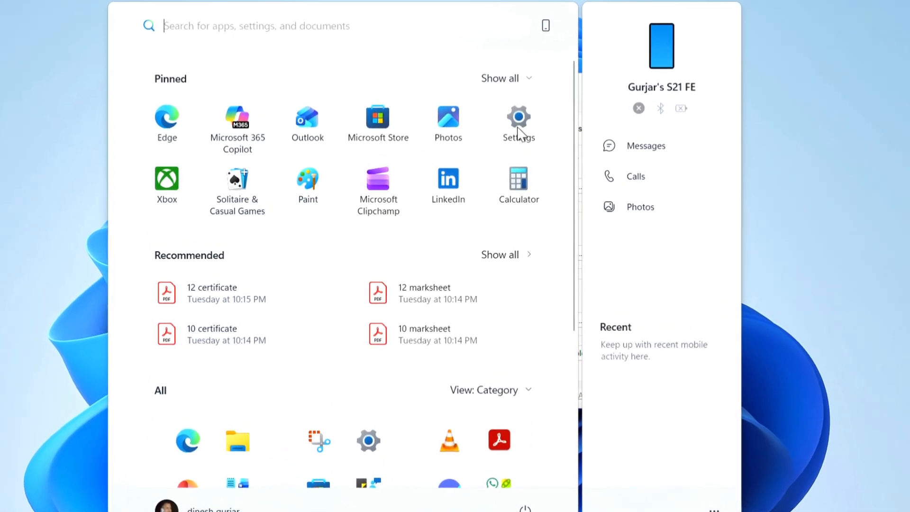
pyautogui.press('super+i')
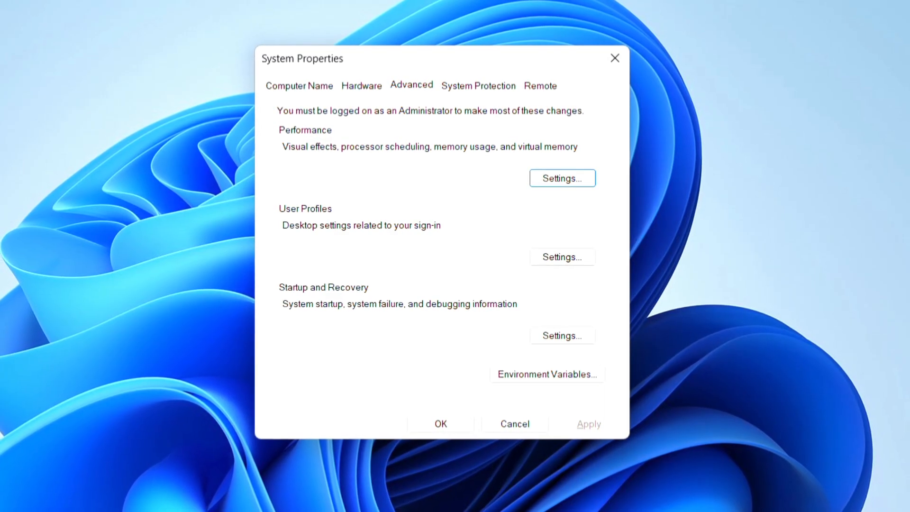
# Step: Set the performance visual effects to Adjust for best performance, apply the change and close System Properties
pyautogui.click(585, 180)
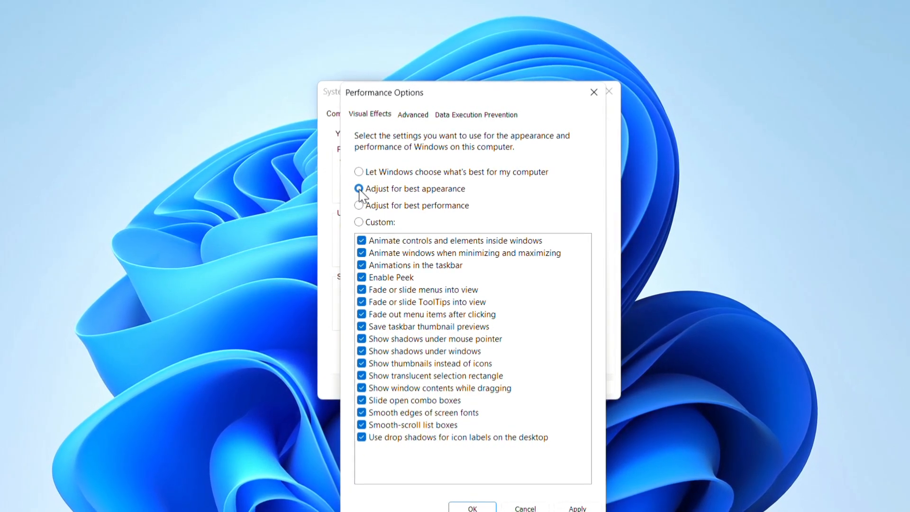
pyautogui.click(361, 206)
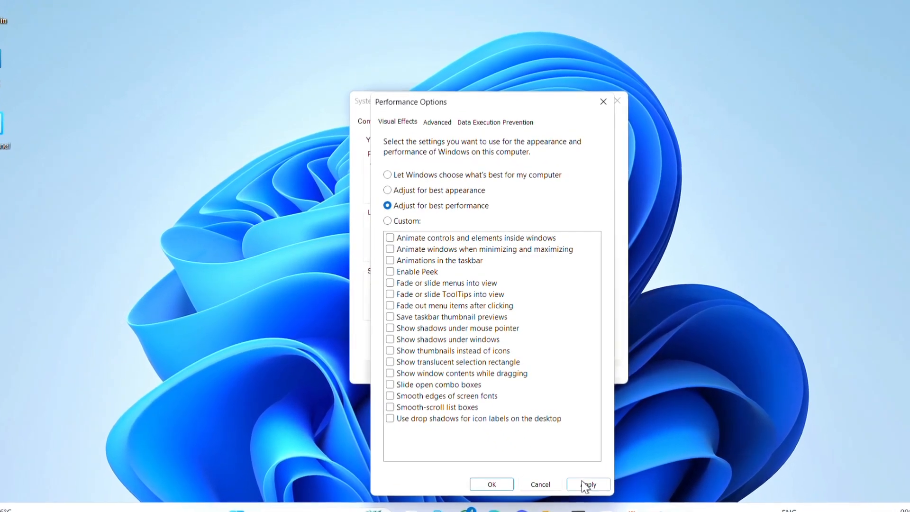
pyautogui.click(580, 476)
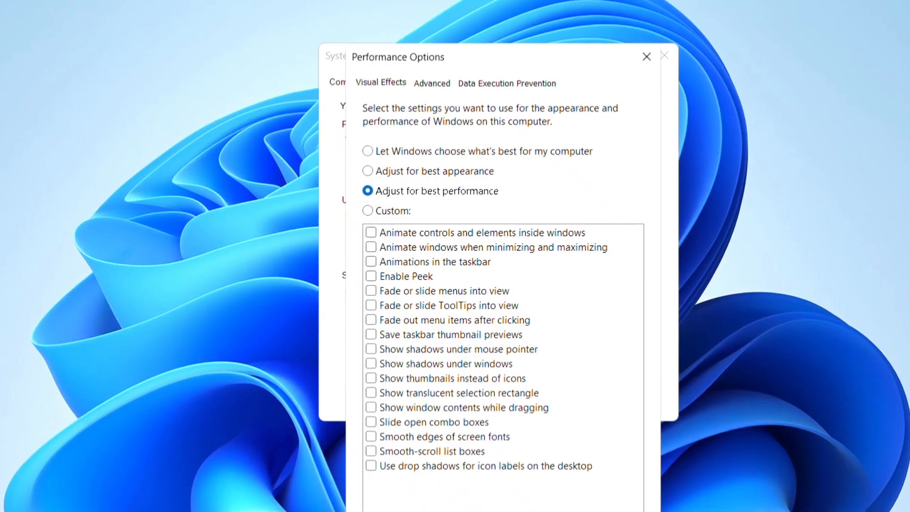
pyautogui.press('Return')
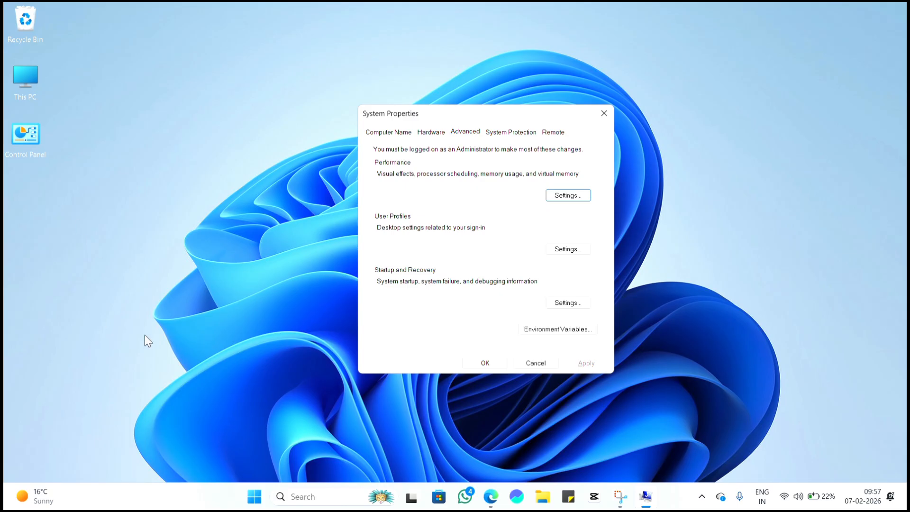
pyautogui.click(489, 364)
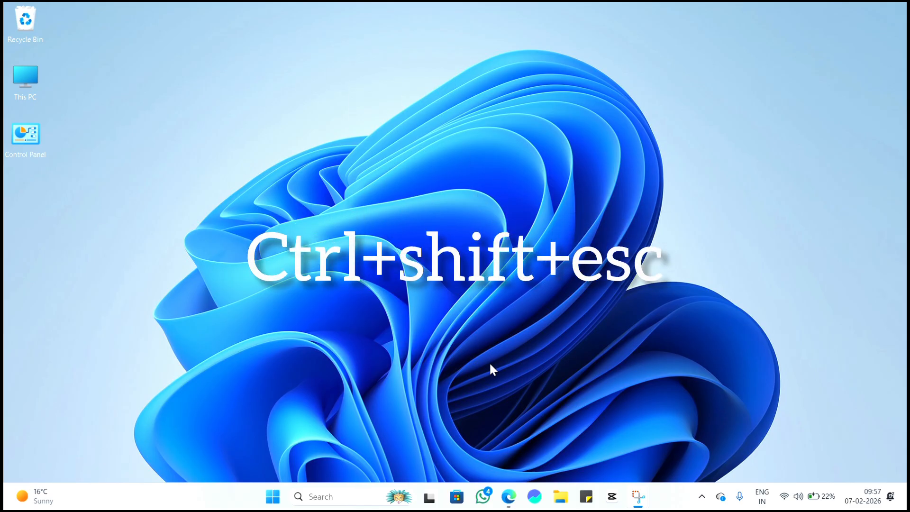
# Step: Open Task Manager and close it again
pyautogui.hotkey('ctrl', 'shift', 'Escape')
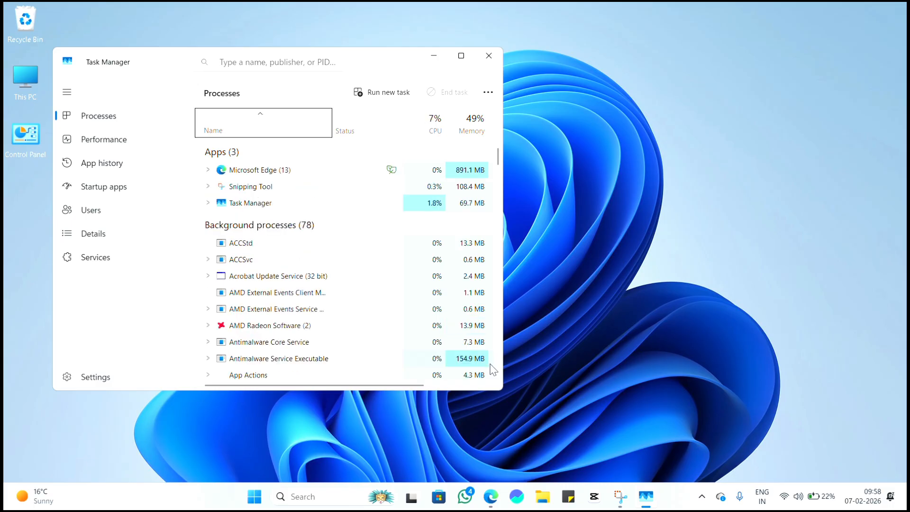
pyautogui.click(489, 56)
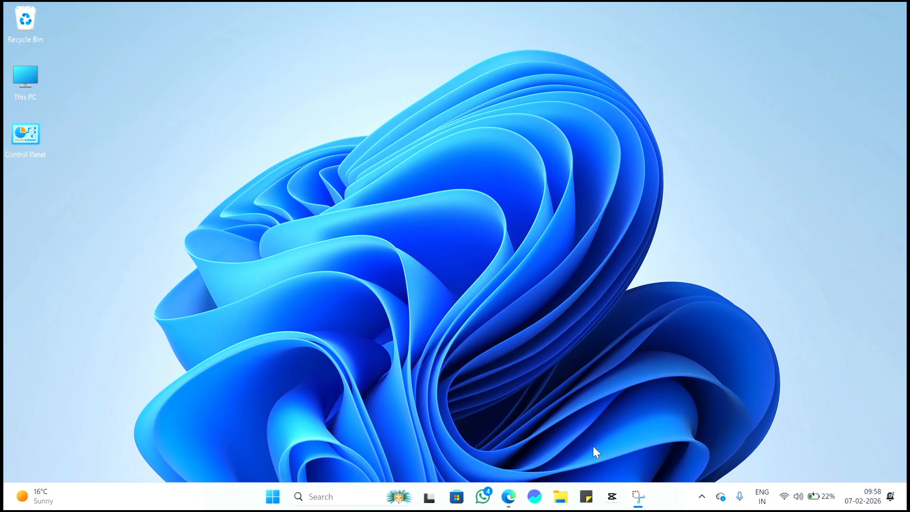
# Step: Open Task Manager in a maximized window and display the list of startup apps
pyautogui.rightClick(671, 501)
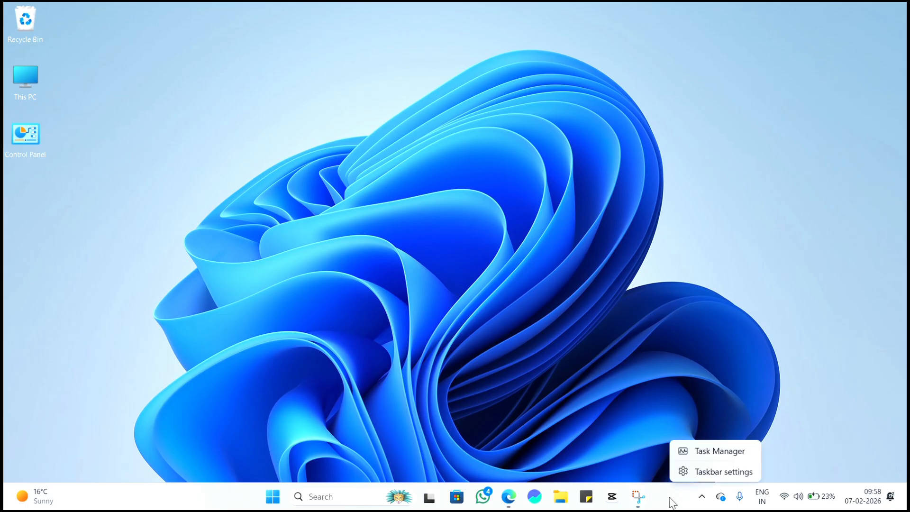
pyautogui.click(717, 456)
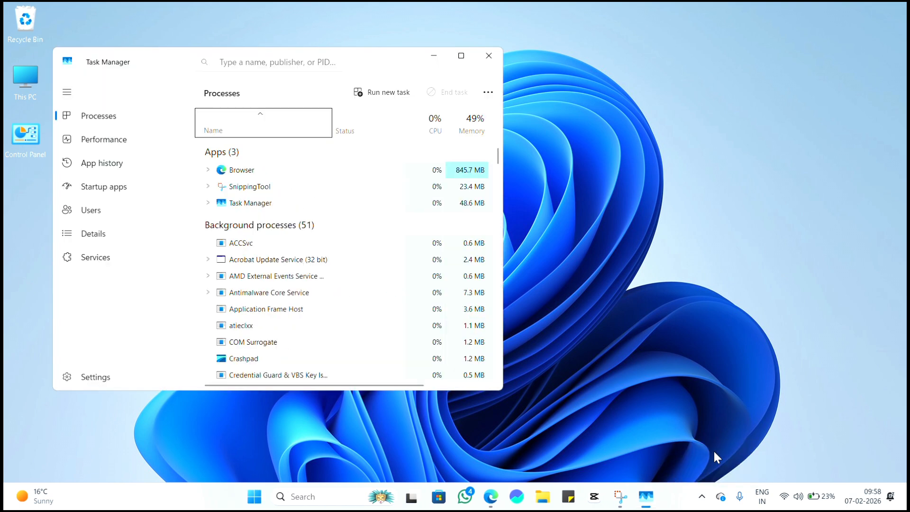
pyautogui.doubleClick(473, 64)
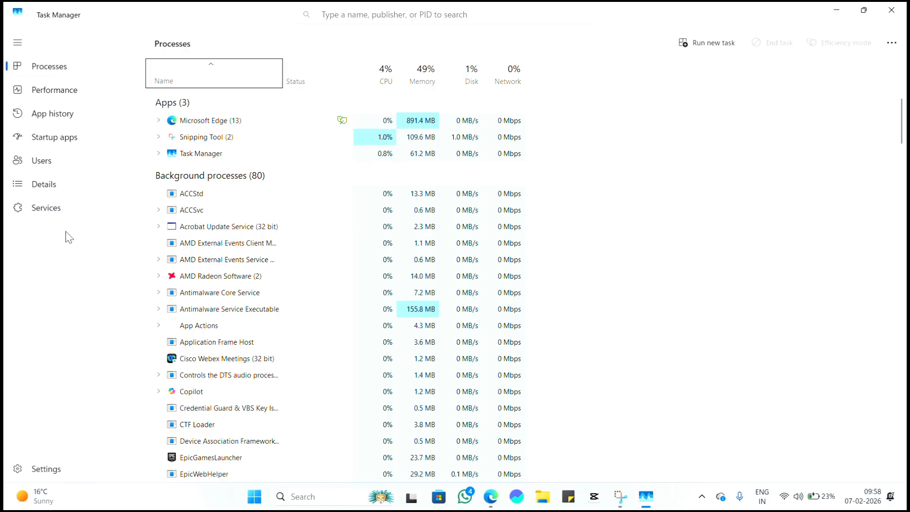
pyautogui.click(54, 143)
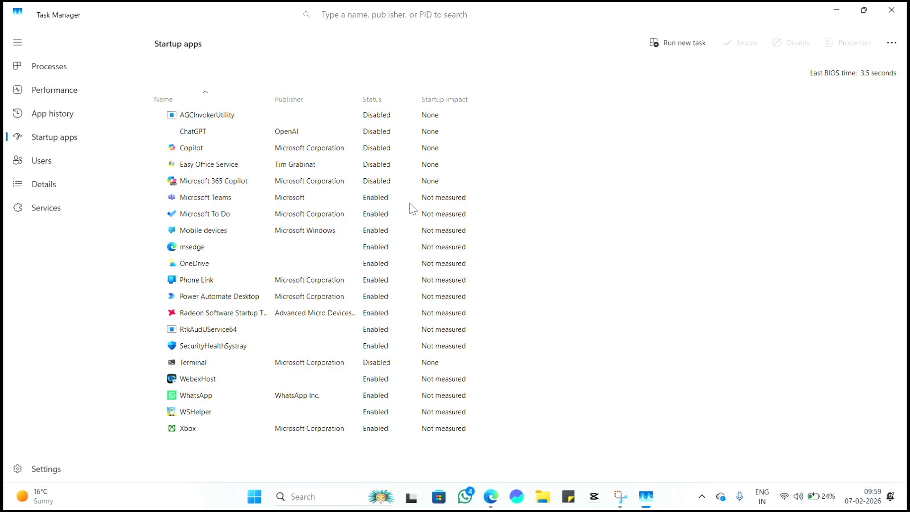
# Step: Disable Microsoft Teams, Microsoft To Do and Mobile devices as startup apps
pyautogui.click(387, 200)
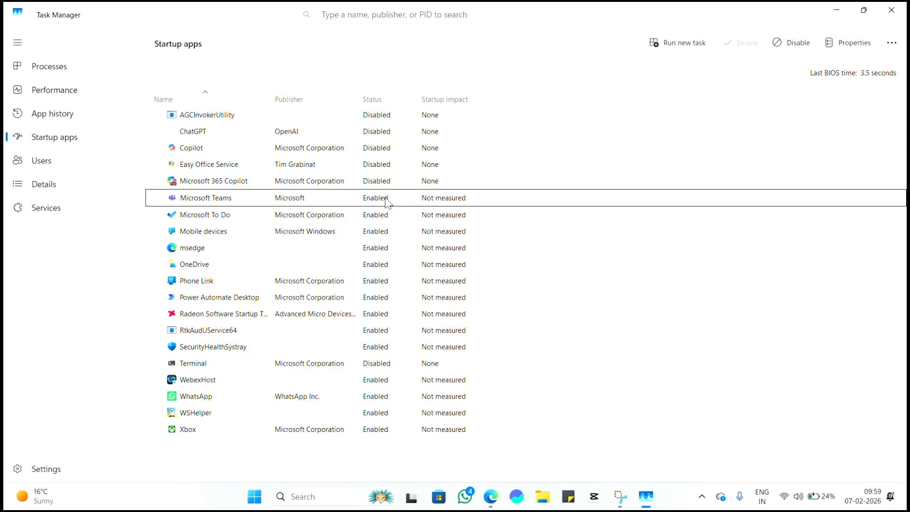
pyautogui.rightClick(387, 203)
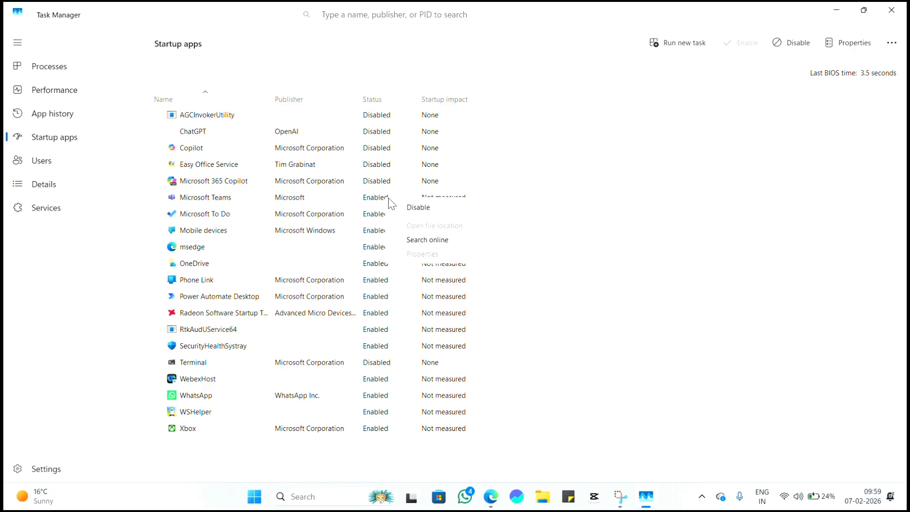
pyautogui.click(407, 205)
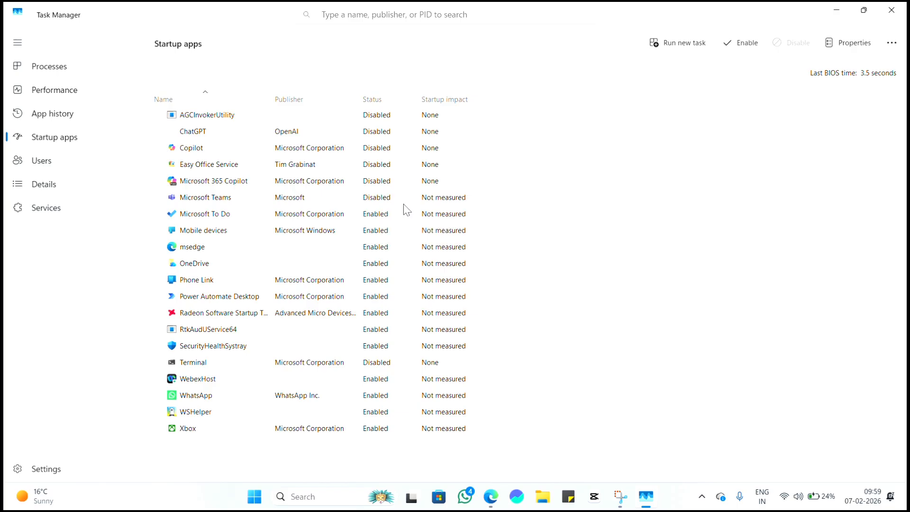
pyautogui.click(382, 219)
pyautogui.rightClick(382, 219)
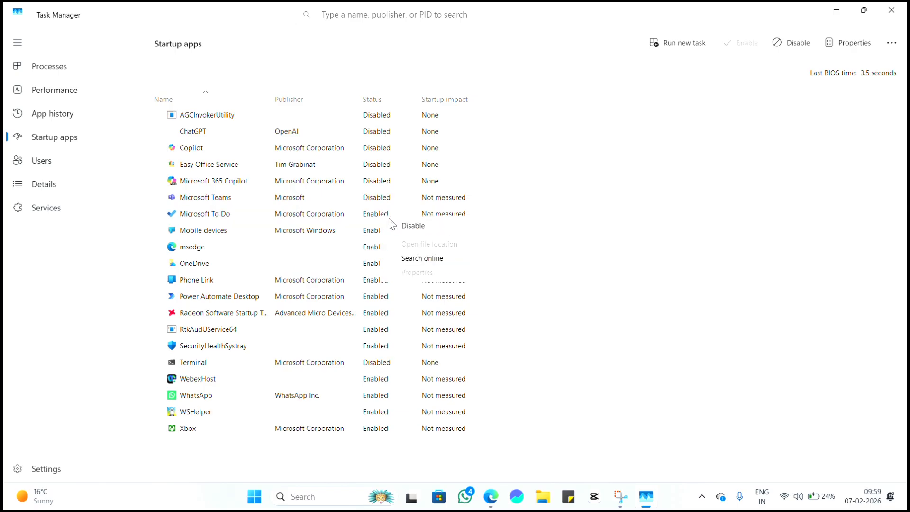
pyautogui.click(409, 229)
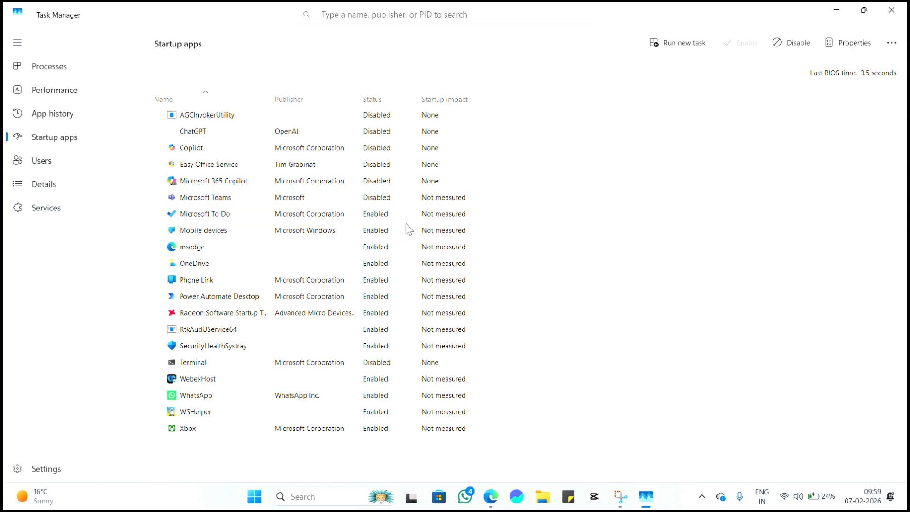
pyautogui.rightClick(378, 231)
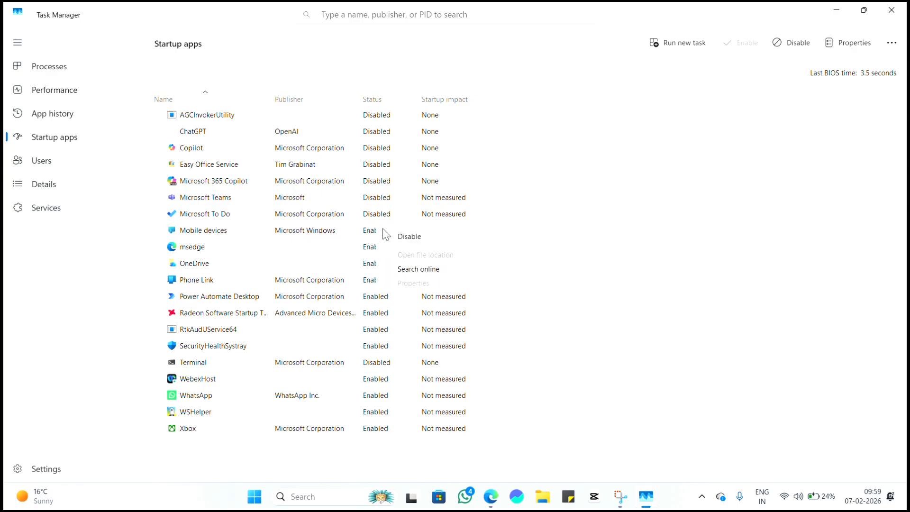
pyautogui.click(402, 237)
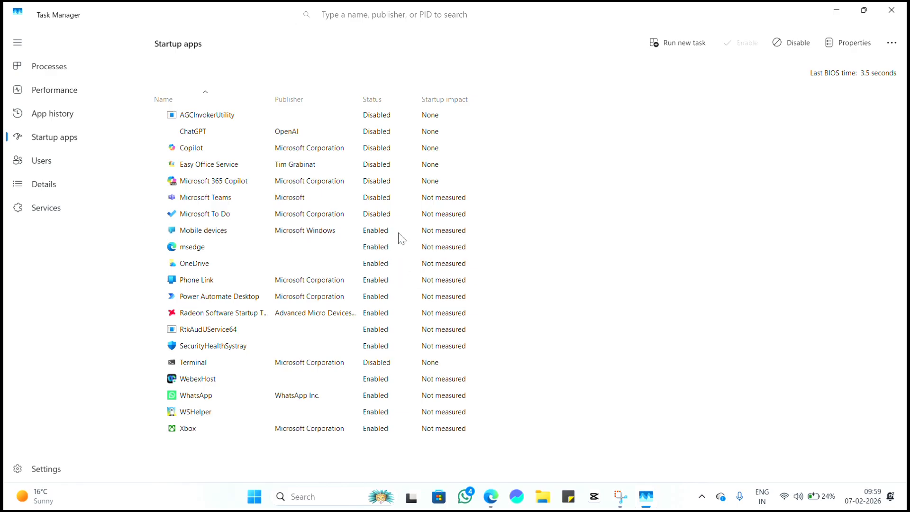
# Step: Disable msedge, OneDrive and Phone Link as startup apps
pyautogui.rightClick(376, 247)
pyautogui.click(423, 258)
pyautogui.rightClick(388, 269)
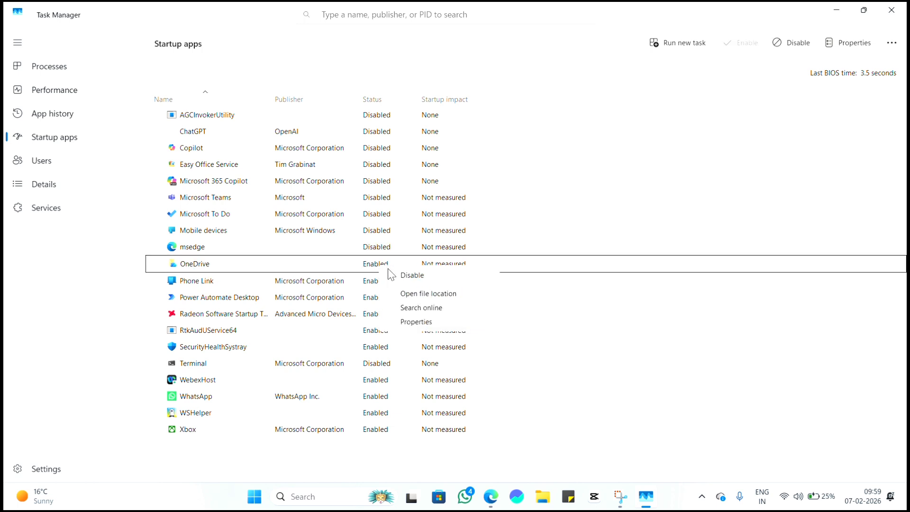
pyautogui.click(407, 275)
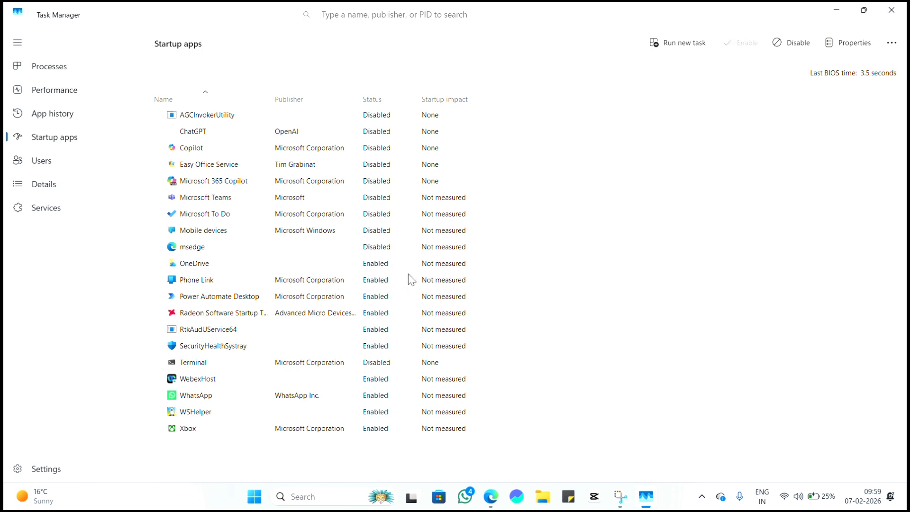
pyautogui.rightClick(366, 284)
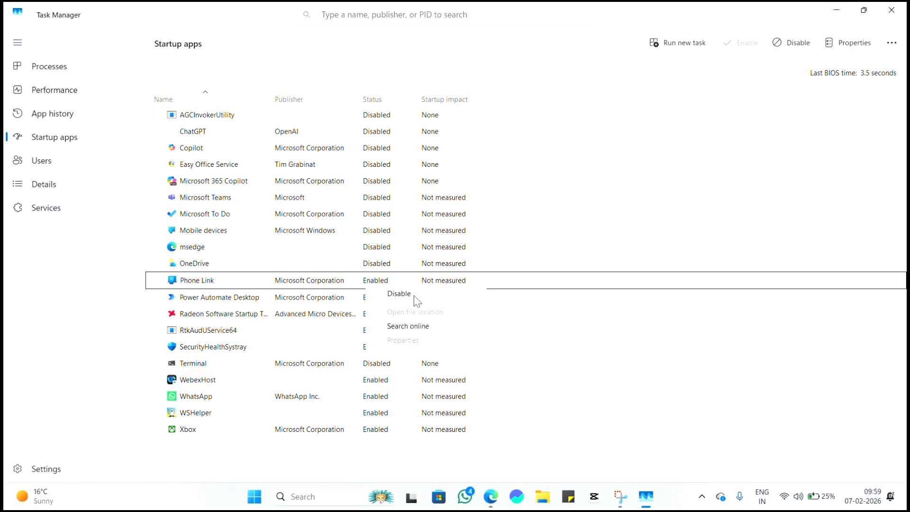
pyautogui.click(414, 295)
# Step: Disable Power Automate Desktop, the Radeon Software startup entry and RtkAudUService64 as startup apps
pyautogui.rightClick(389, 298)
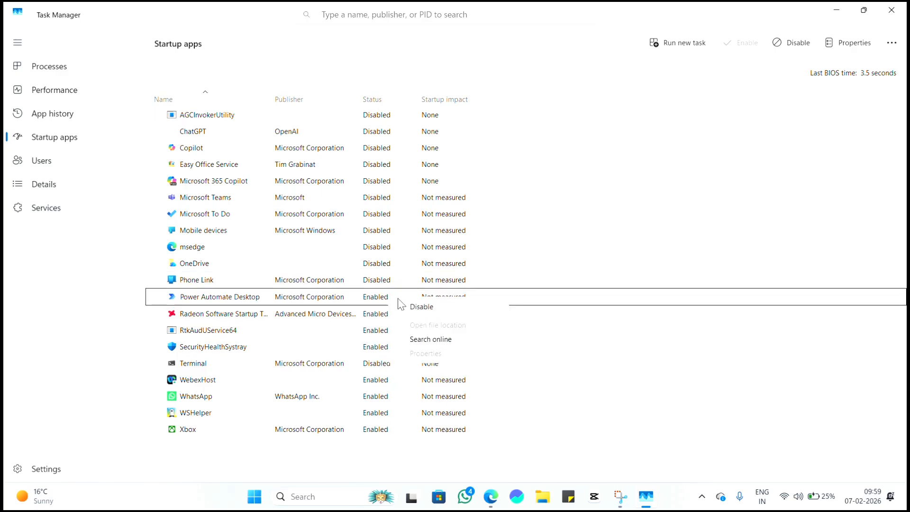
pyautogui.click(423, 306)
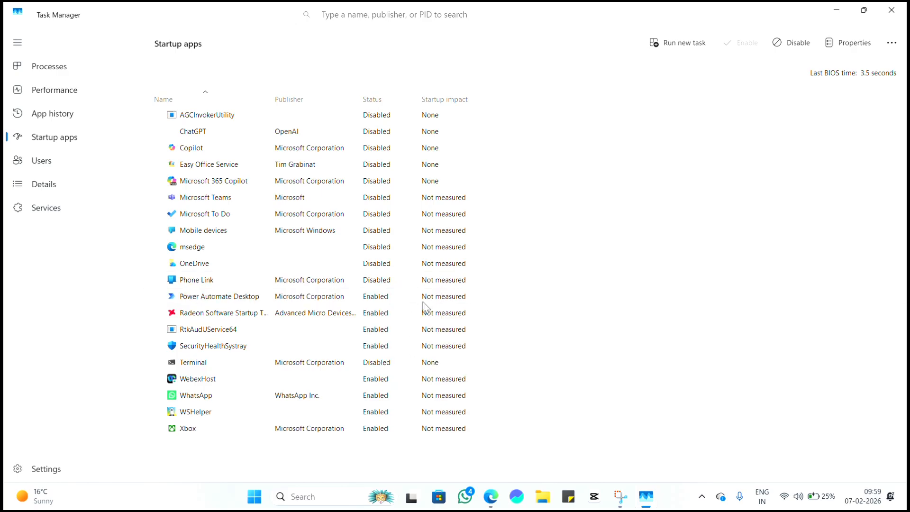
pyautogui.rightClick(382, 313)
pyautogui.click(403, 318)
pyautogui.rightClick(384, 329)
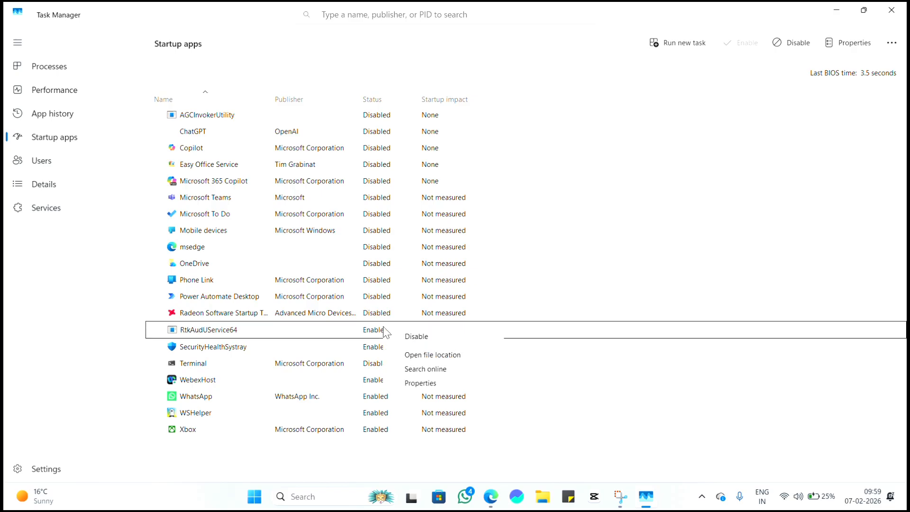
pyautogui.click(425, 338)
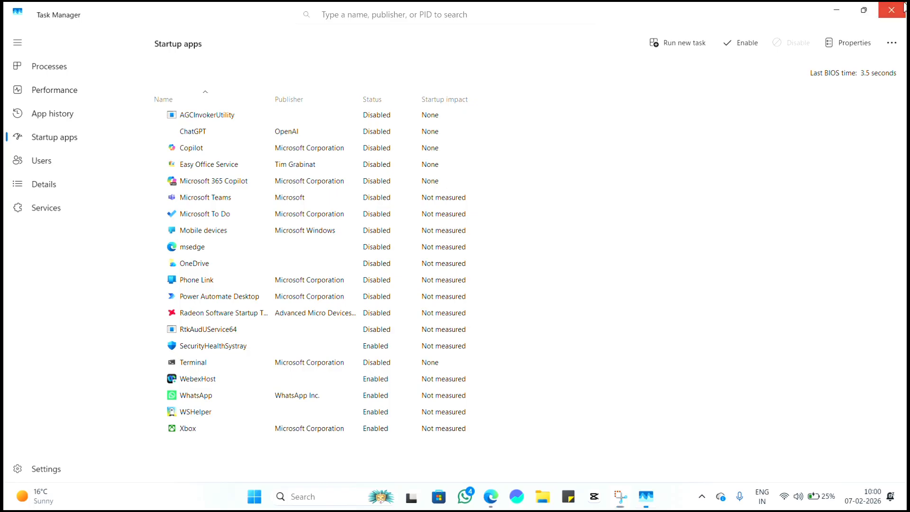
# Step: Close Task Manager and open the %temp% folder in a maximized window
pyautogui.click(892, 10)
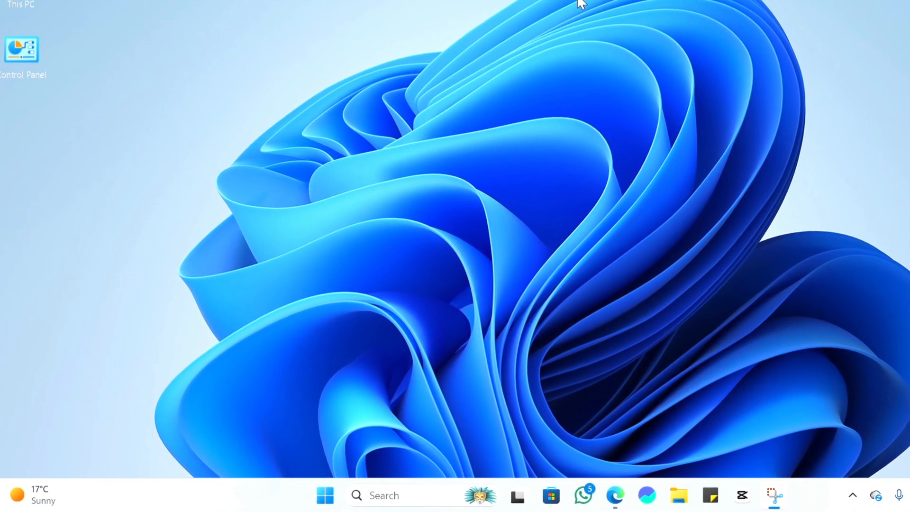
pyautogui.press('super+r')
pyautogui.press('BackSpace')
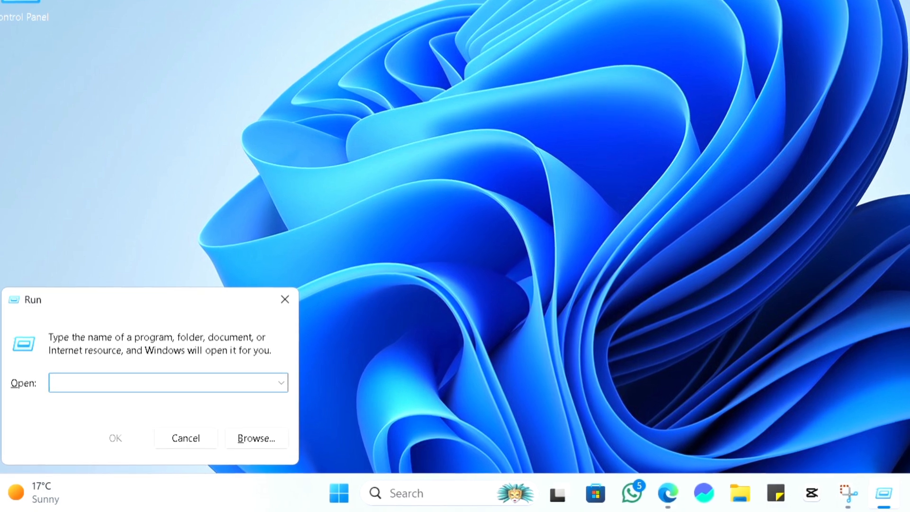
pyautogui.write('%')
pyautogui.write('temp')
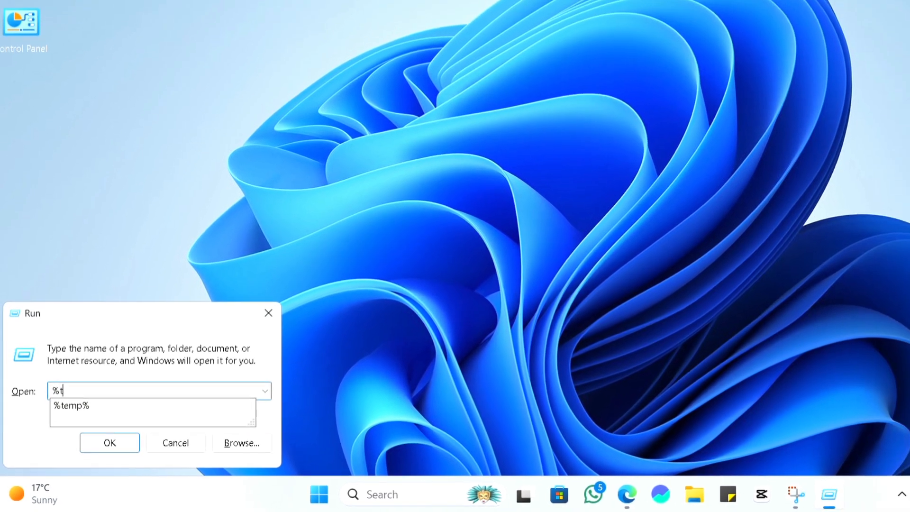
pyautogui.write('%')
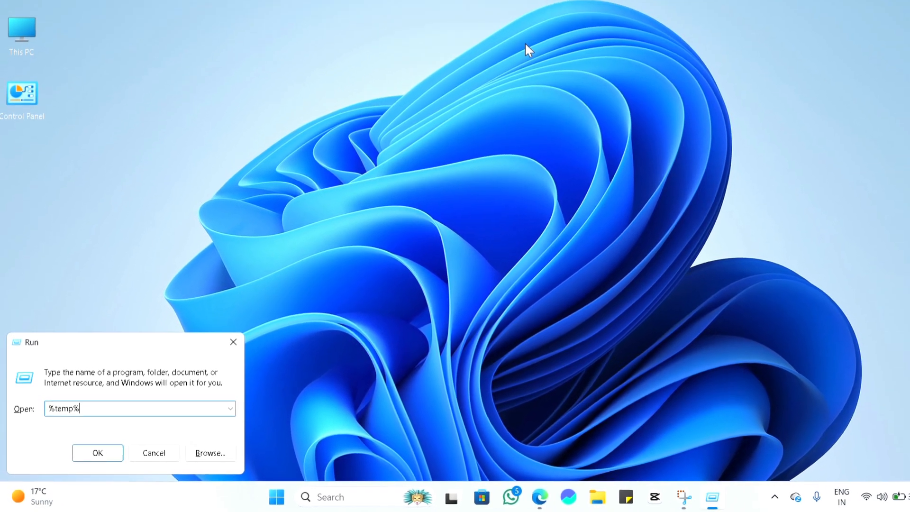
pyautogui.press('Return')
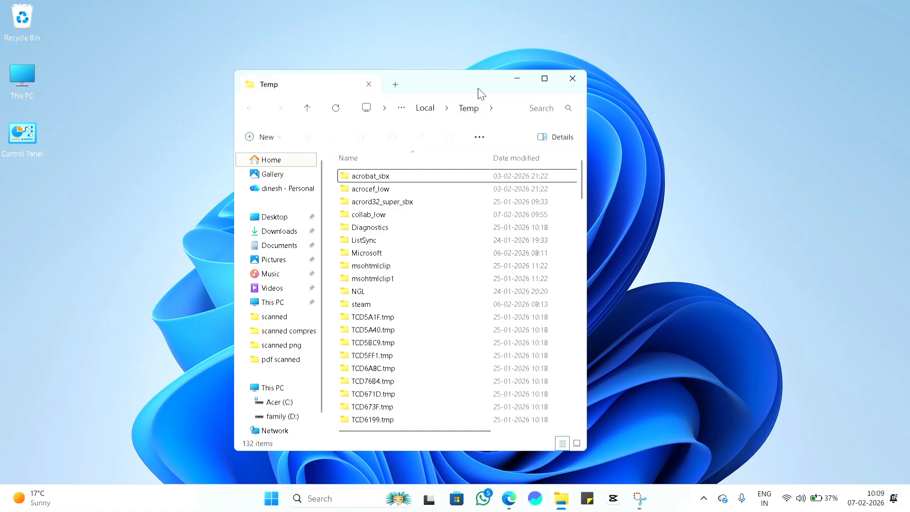
pyautogui.click(545, 78)
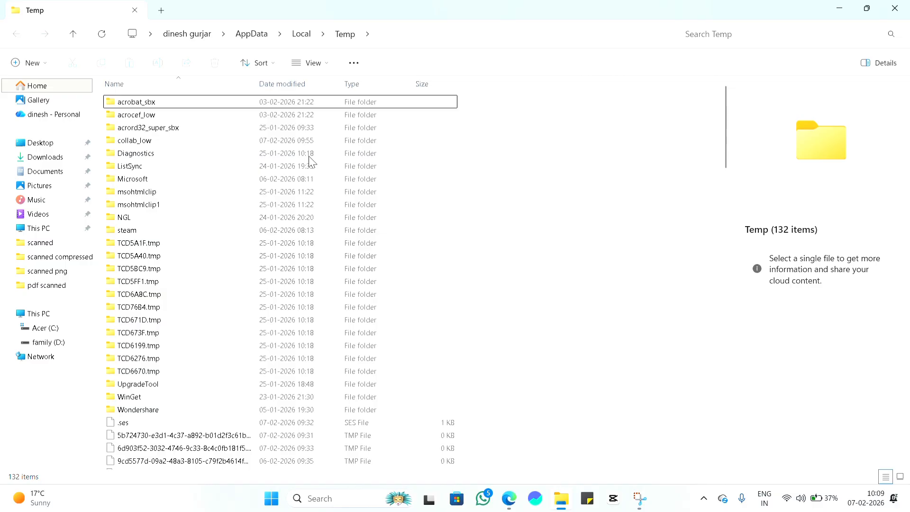
# Step: Permanently delete everything in the Temp folder, skipping all files in use, and close the folder window
pyautogui.scroll(-1, 248, 228)
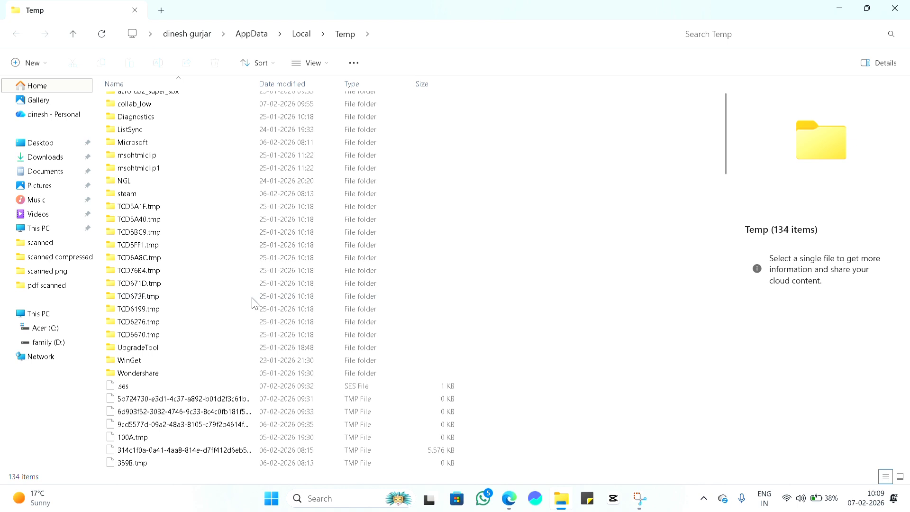
pyautogui.hotkey('ctrl', 'a')
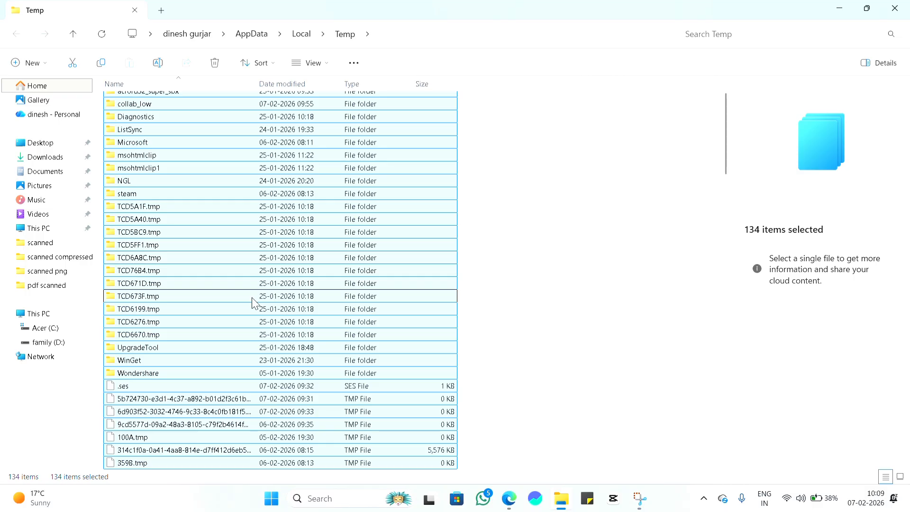
pyautogui.hotkey('shift', 'Delete')
pyautogui.press('Return')
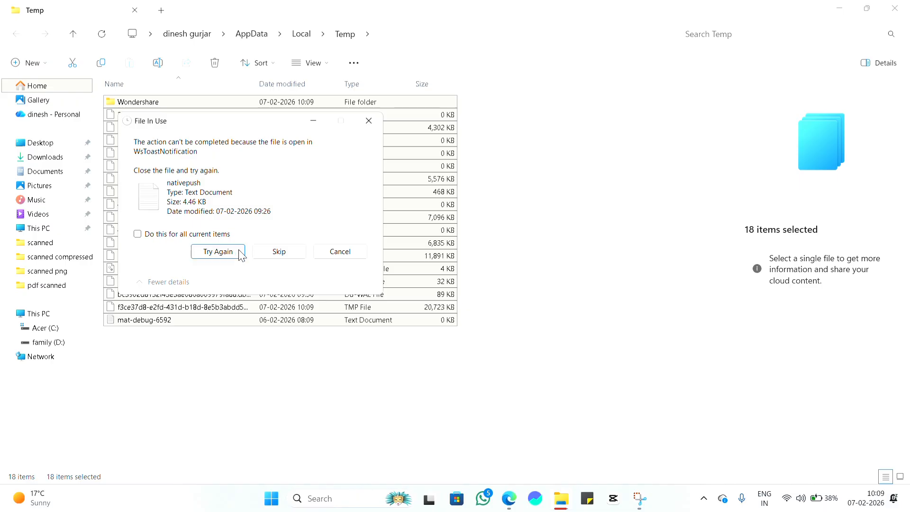
pyautogui.click(263, 255)
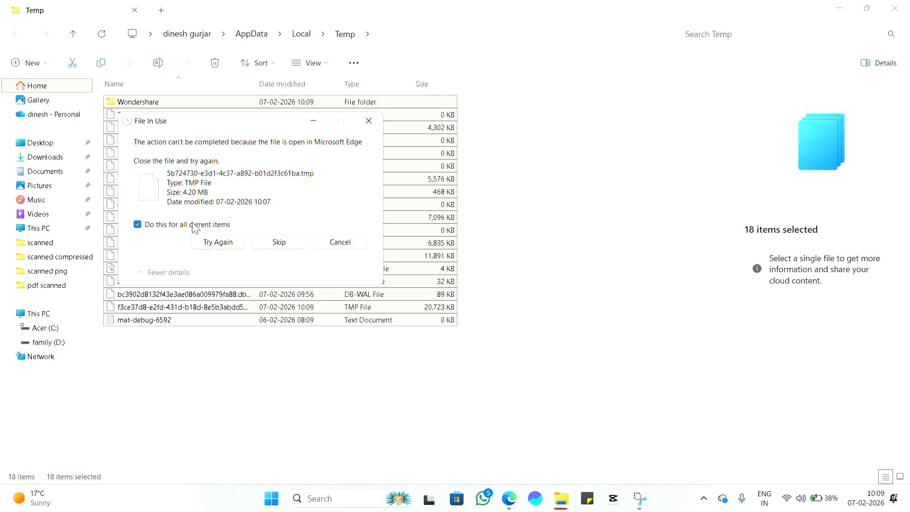
pyautogui.click(138, 225)
pyautogui.click(264, 242)
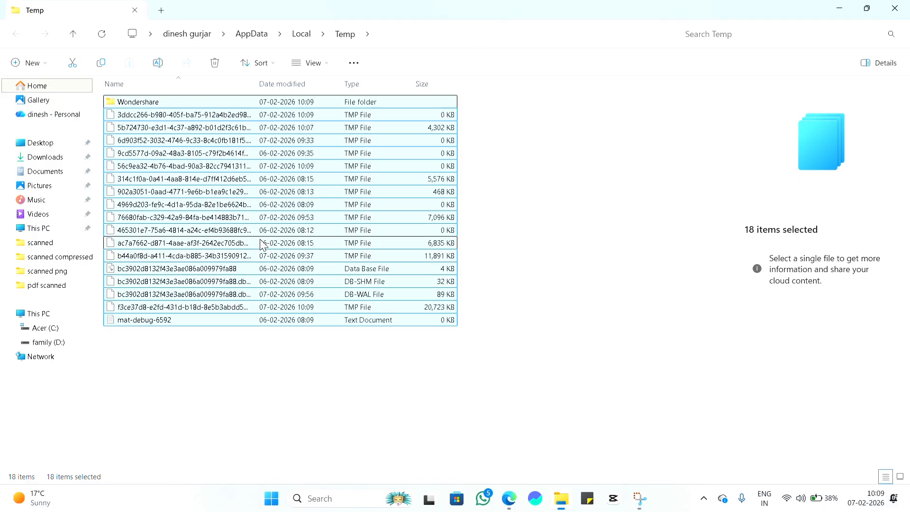
pyautogui.click(482, 233)
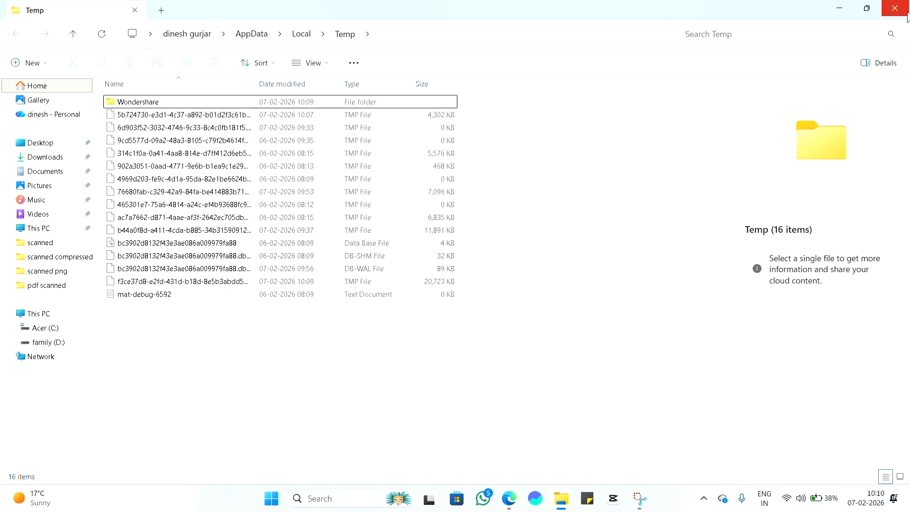
pyautogui.click(895, 8)
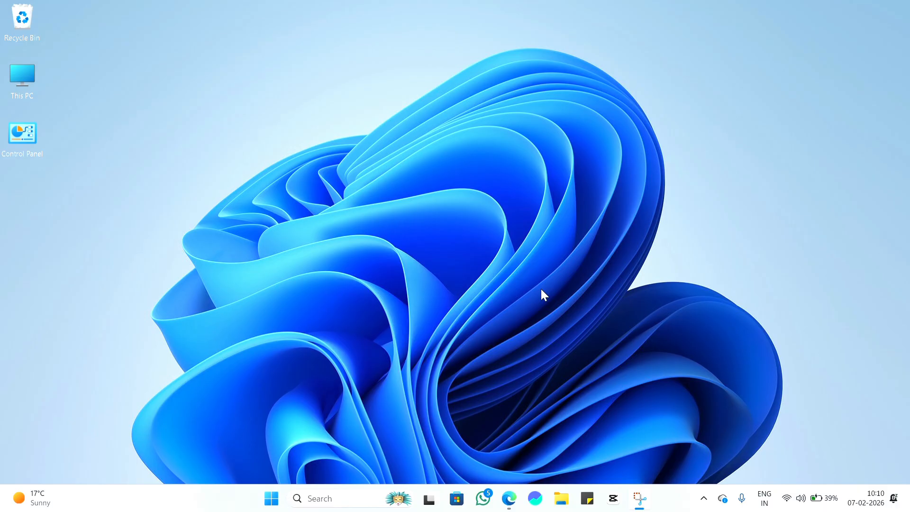
pyautogui.click(344, 503)
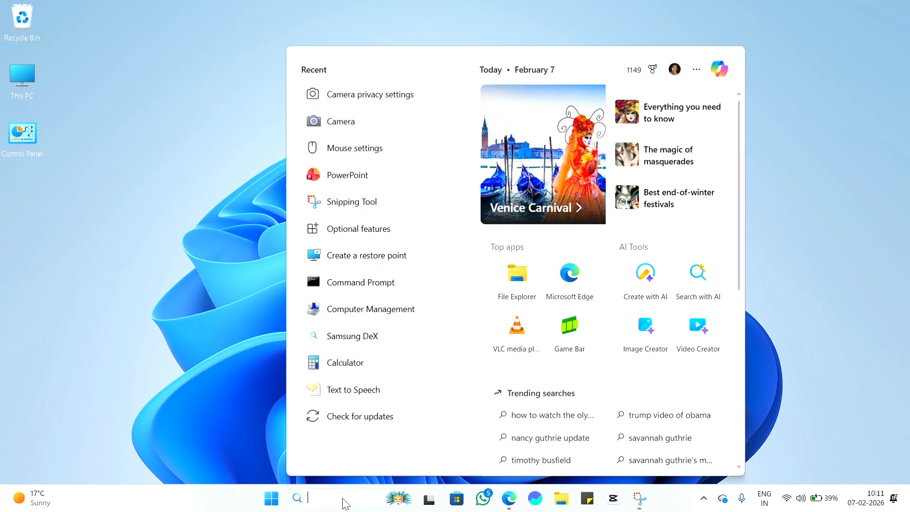
pyautogui.write('check')
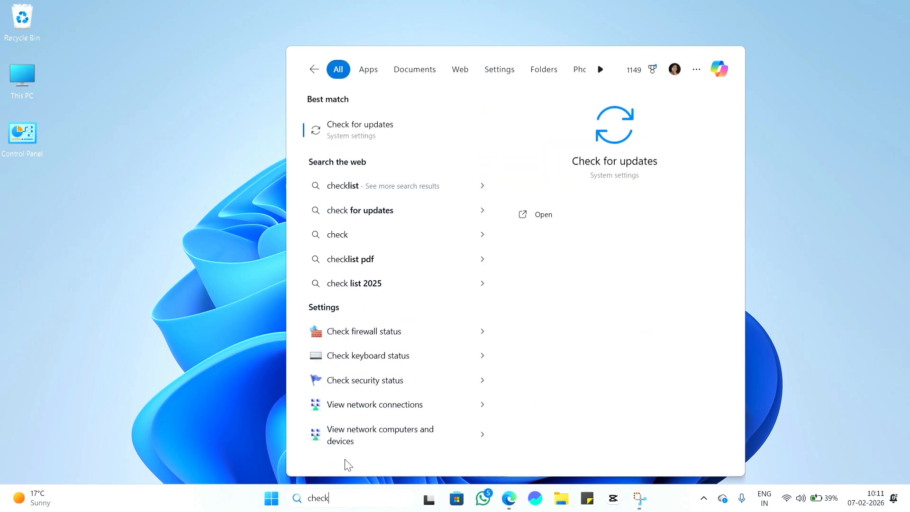
pyautogui.click(392, 24)
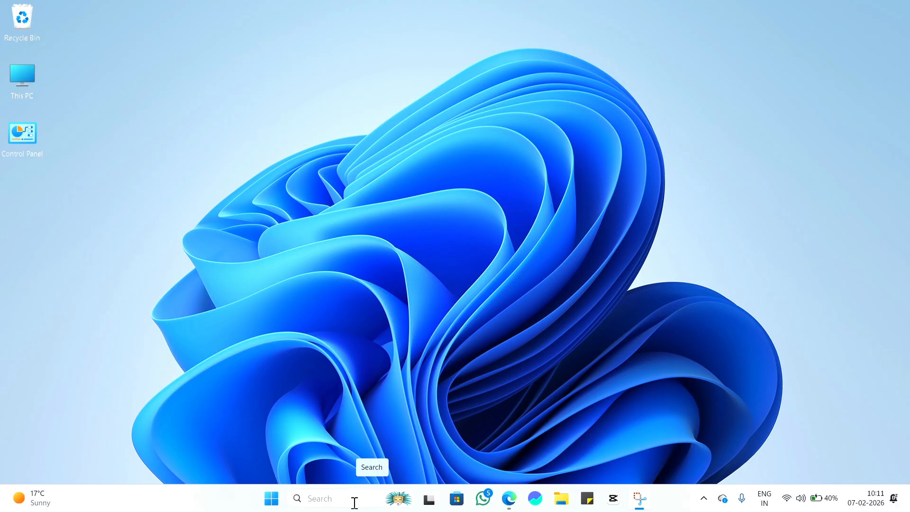
# Step: Search Windows for "check for updates" and open the Windows Update settings
pyautogui.click(354, 503)
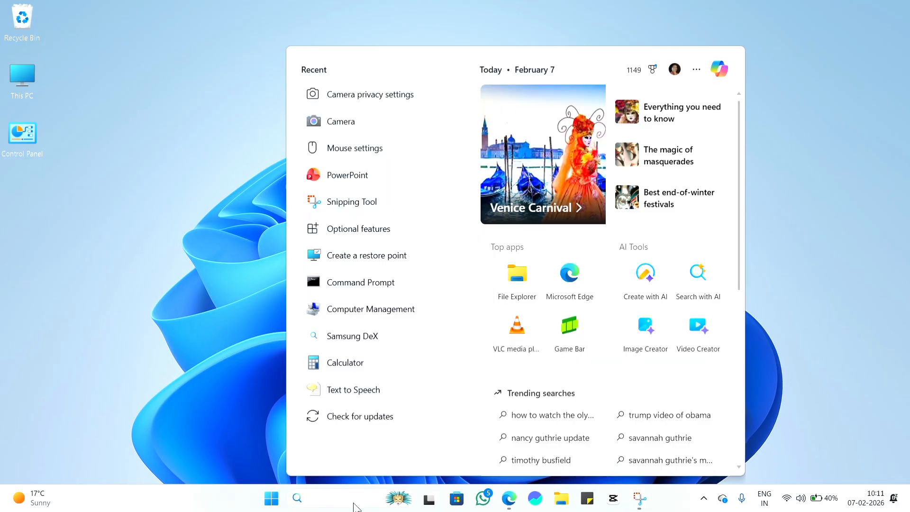
pyautogui.write('check ')
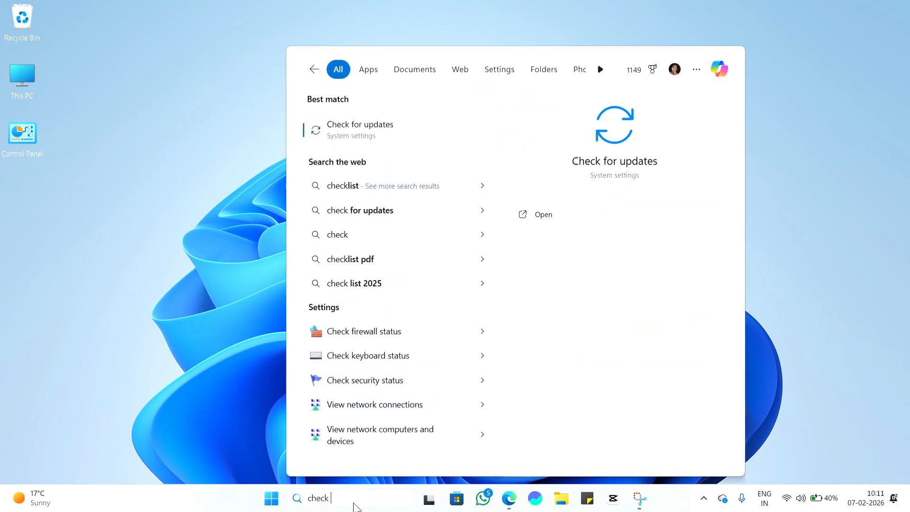
pyautogui.write('for upda')
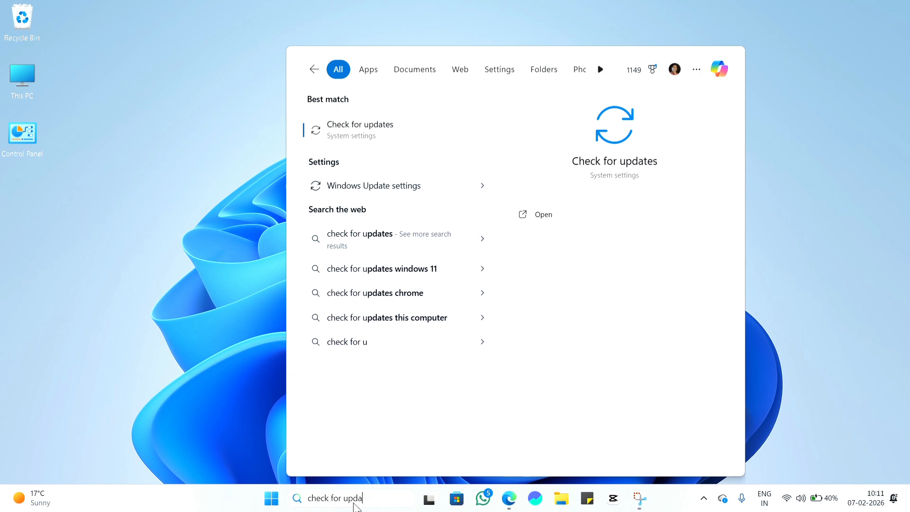
pyautogui.write('tes')
pyautogui.press('Return')
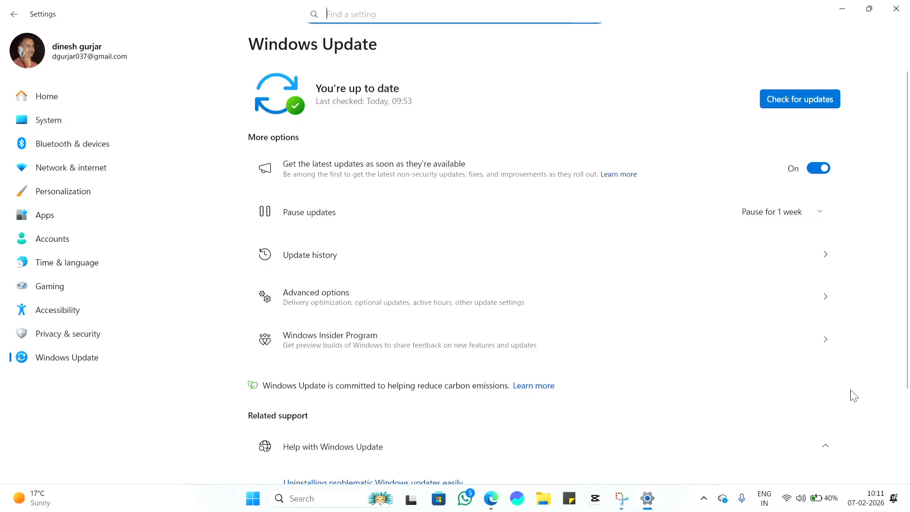
# Step: View the network quick settings, run a check for Windows updates and close the Settings window
pyautogui.click(793, 498)
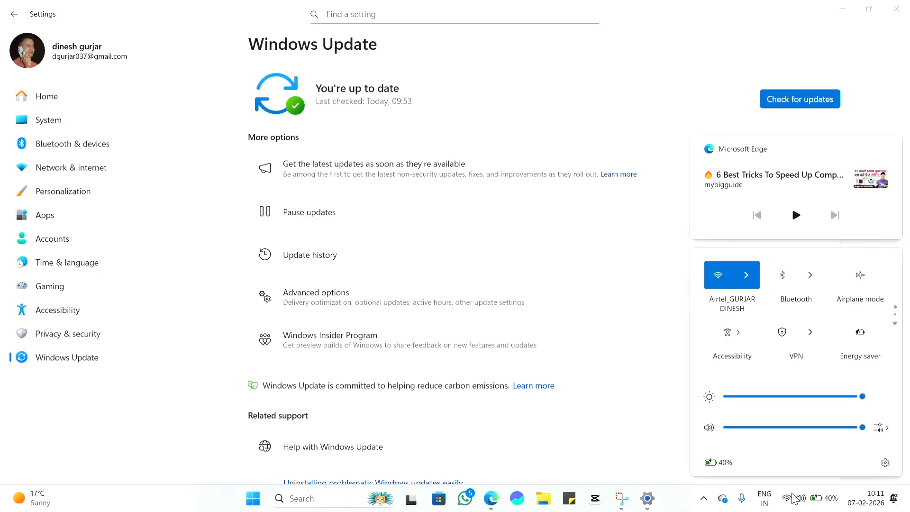
pyautogui.click(794, 498)
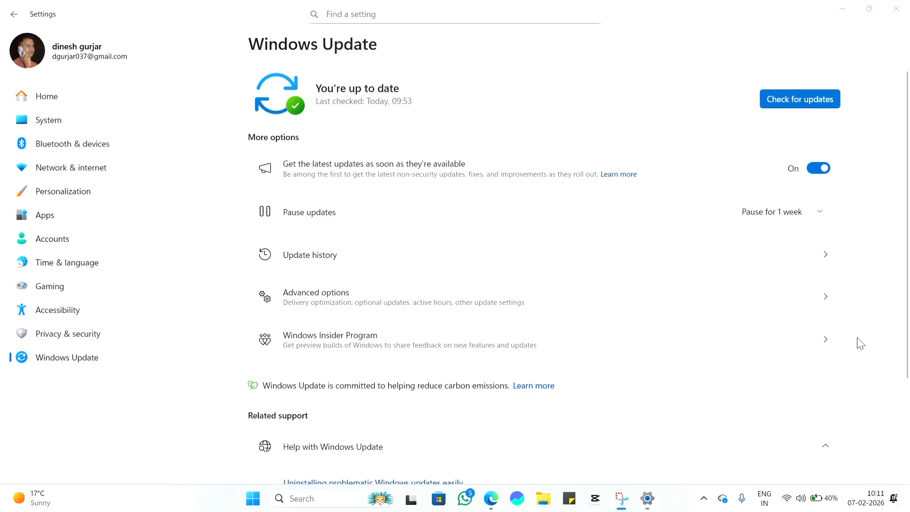
pyautogui.click(805, 104)
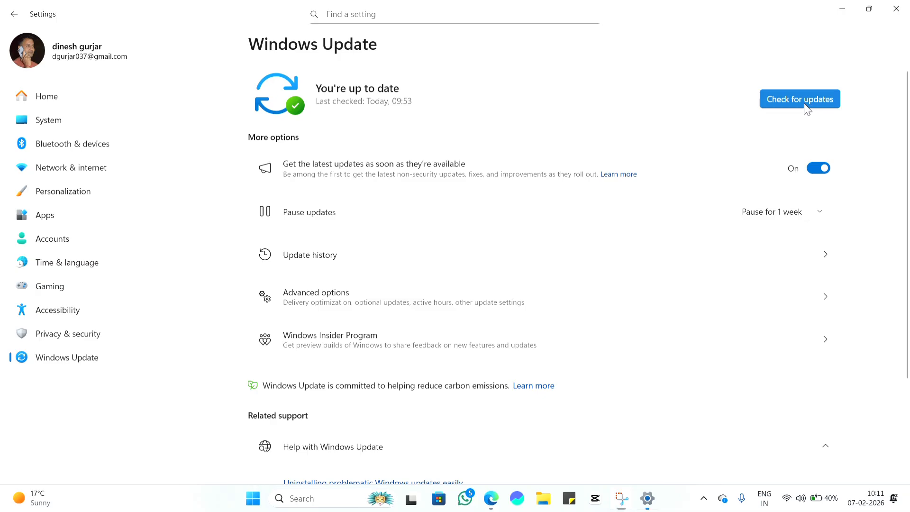
pyautogui.click(804, 104)
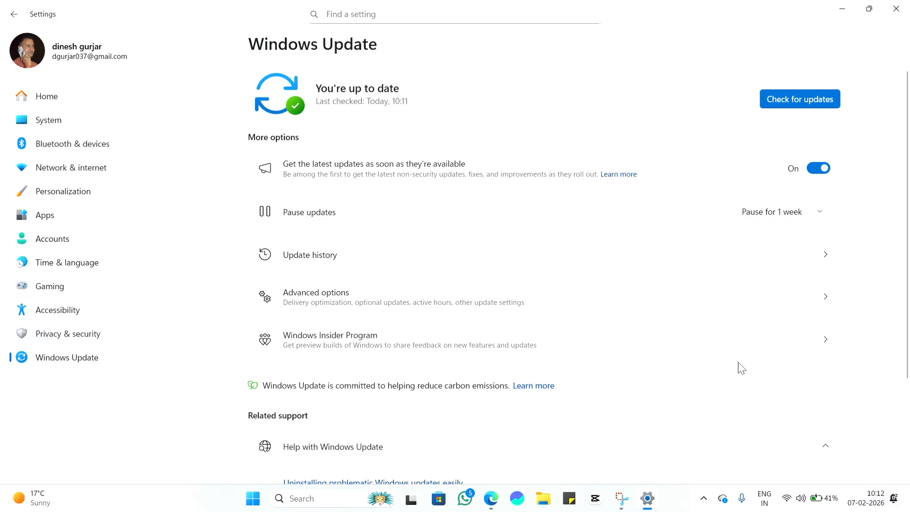
pyautogui.click(896, 8)
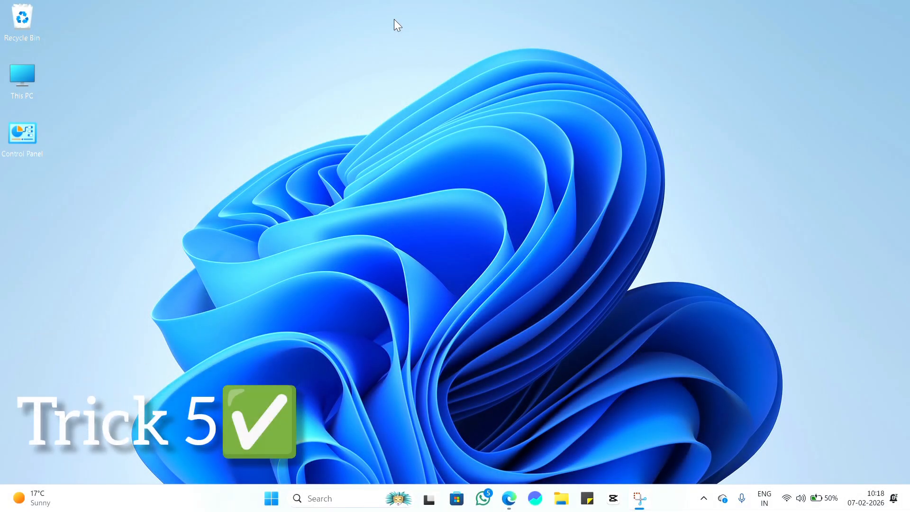
# Step: Run msconfig and open the advanced boot options for the Windows 11 installation
pyautogui.press('super+r')
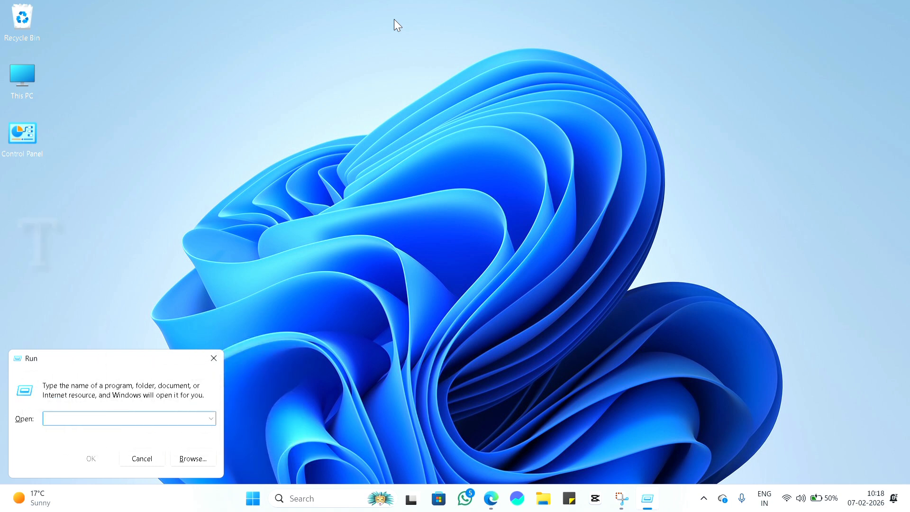
pyautogui.write('msconfig')
pyautogui.press('Return')
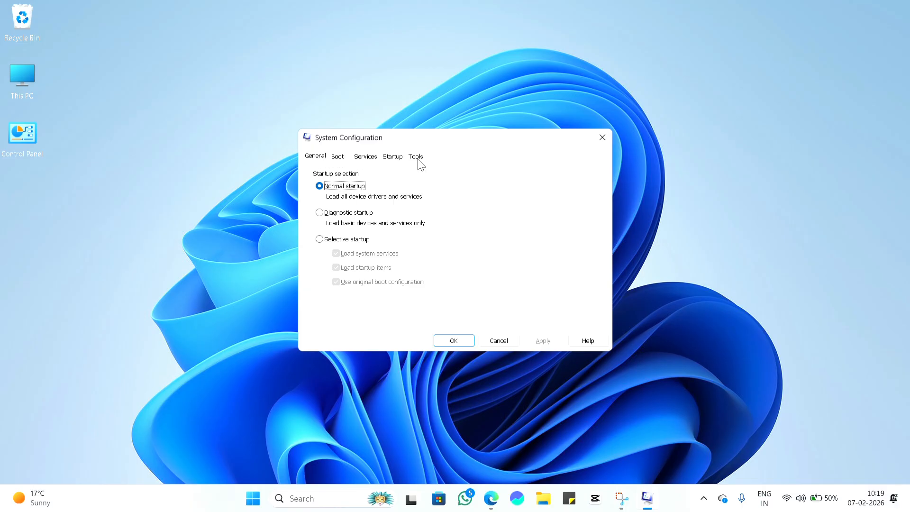
pyautogui.click(343, 160)
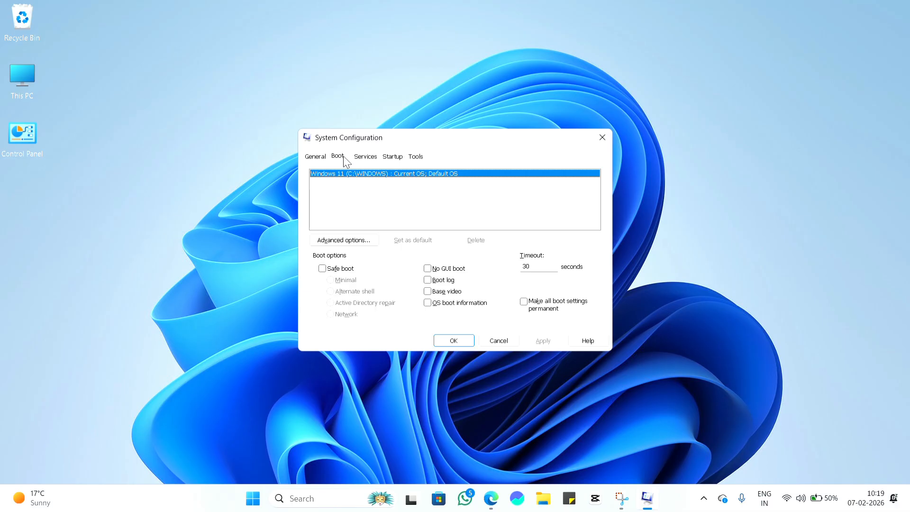
pyautogui.click(352, 245)
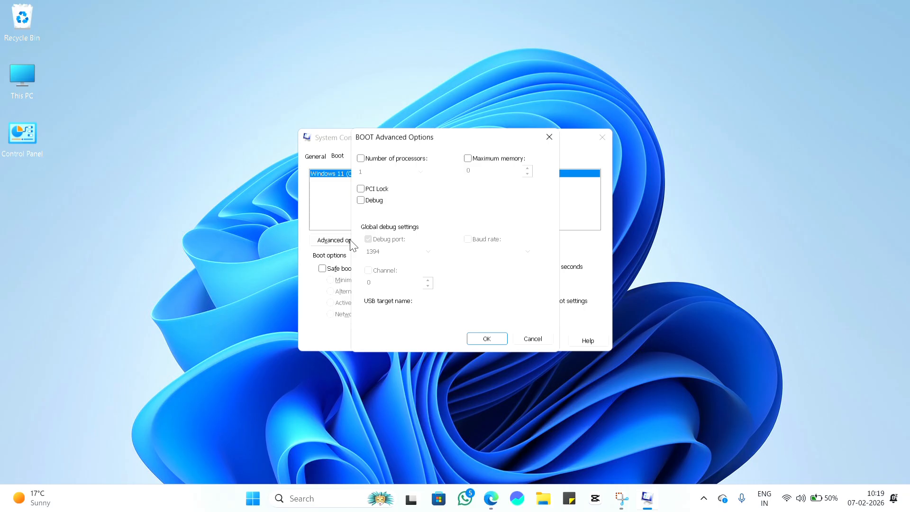
# Step: Set the number of boot processors to 12, enable the maximum memory option, and apply the changes to close System Configuration
pyautogui.click(361, 159)
pyautogui.click(377, 171)
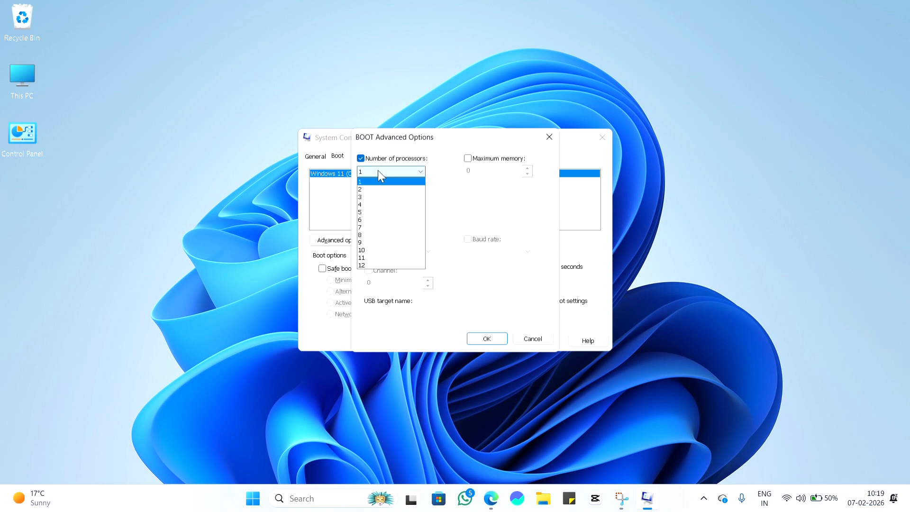
pyautogui.click(370, 266)
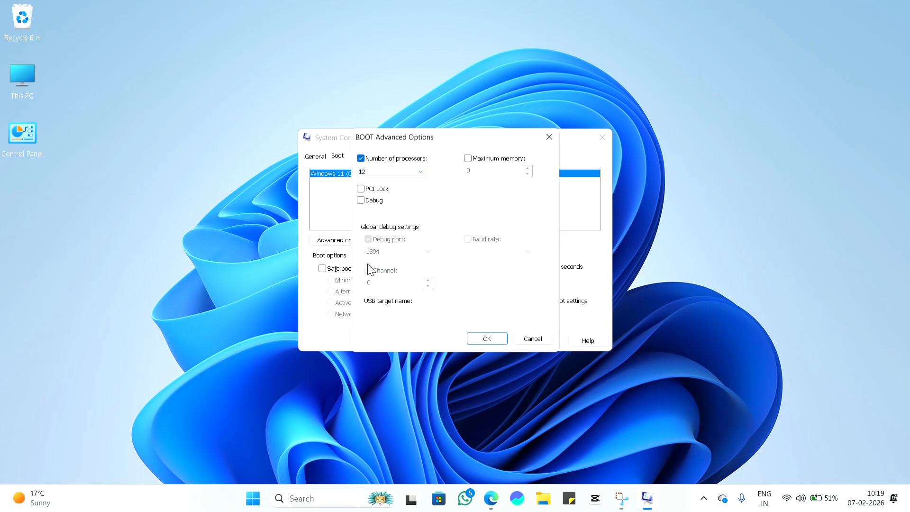
pyautogui.click(469, 160)
pyautogui.click(486, 338)
pyautogui.click(537, 340)
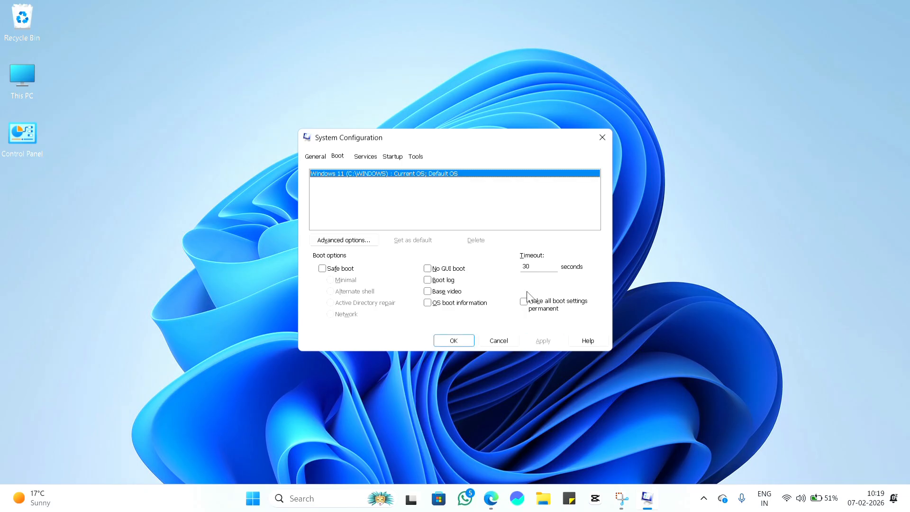
pyautogui.click(455, 342)
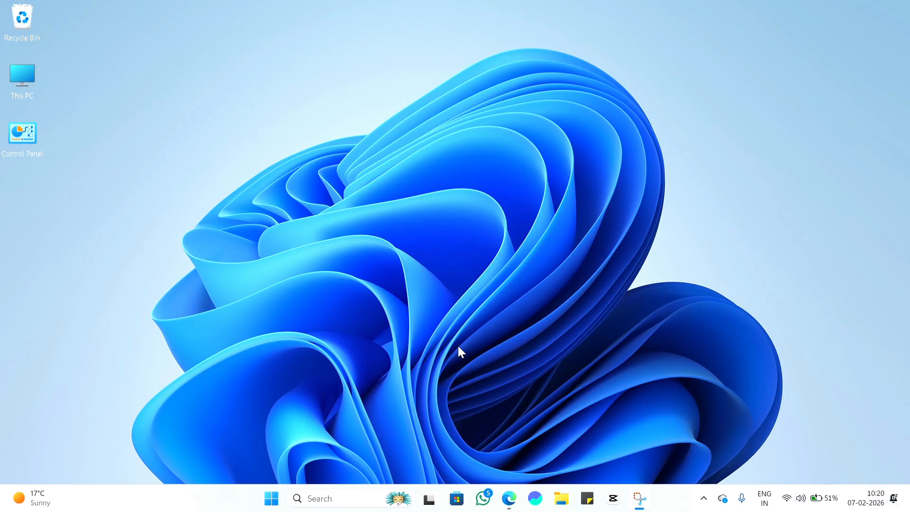
# Step: Search Windows for "power", open the power plan choices and open the plan settings for High performance
pyautogui.click(339, 496)
pyautogui.write('p')
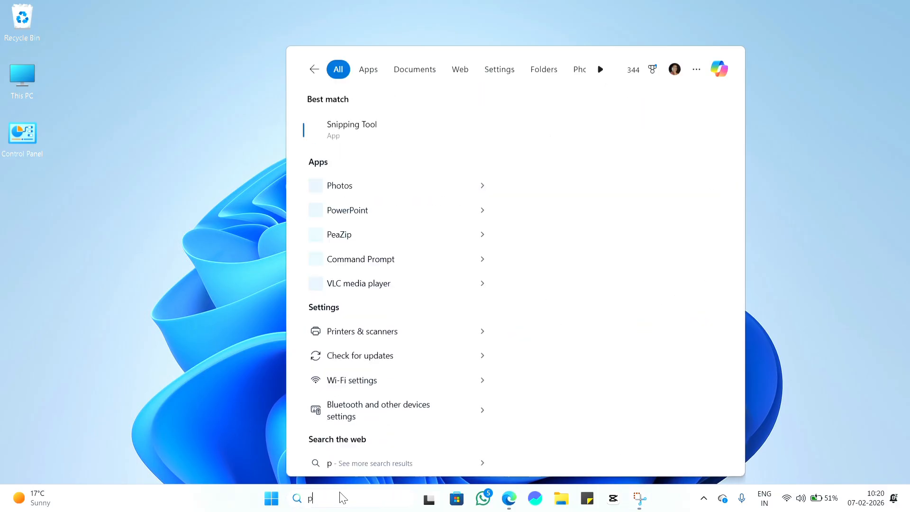
pyautogui.write('ower')
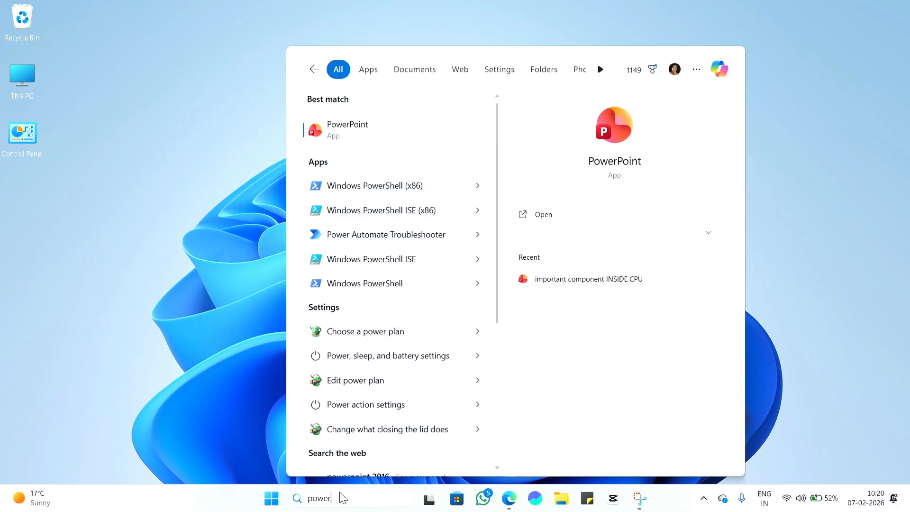
pyautogui.click(355, 331)
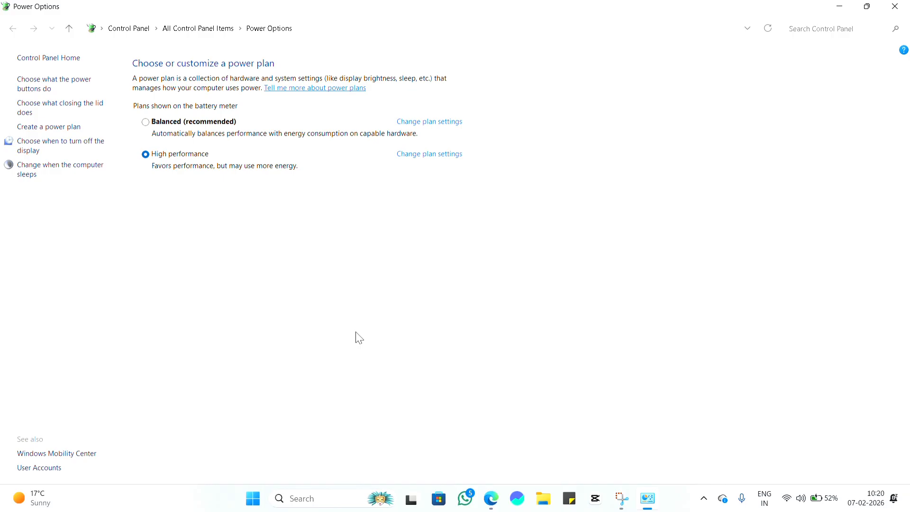
pyautogui.click(428, 155)
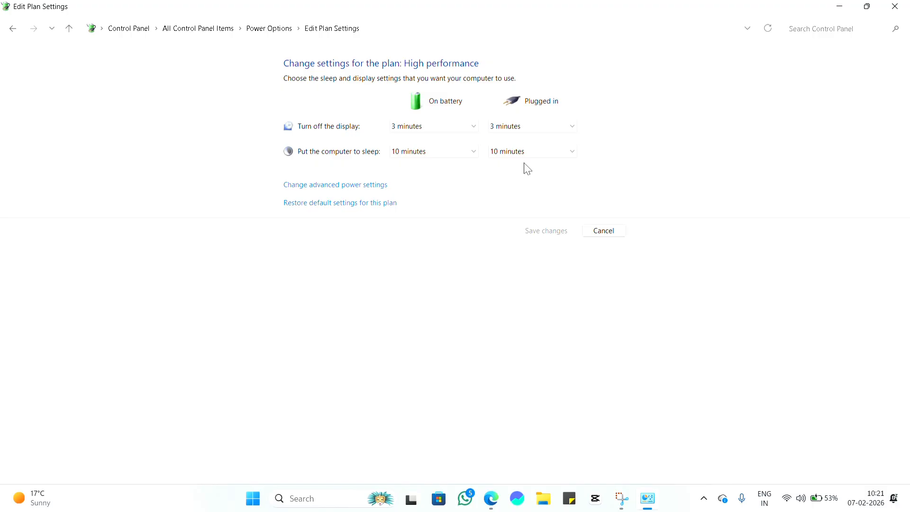
# Step: Set the on-battery display turn-off and sleep times to 2 minutes each, and close the plan settings window
pyautogui.click(450, 126)
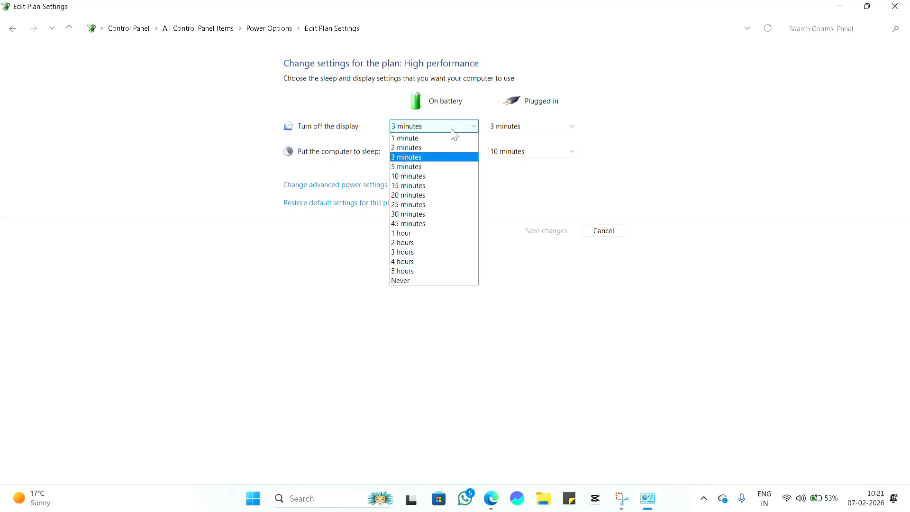
pyautogui.click(426, 147)
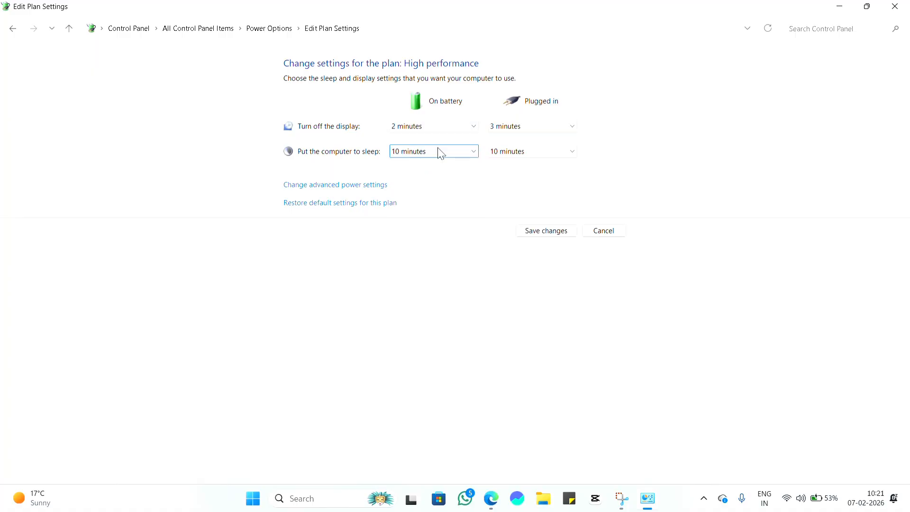
pyautogui.click(464, 154)
pyautogui.click(426, 173)
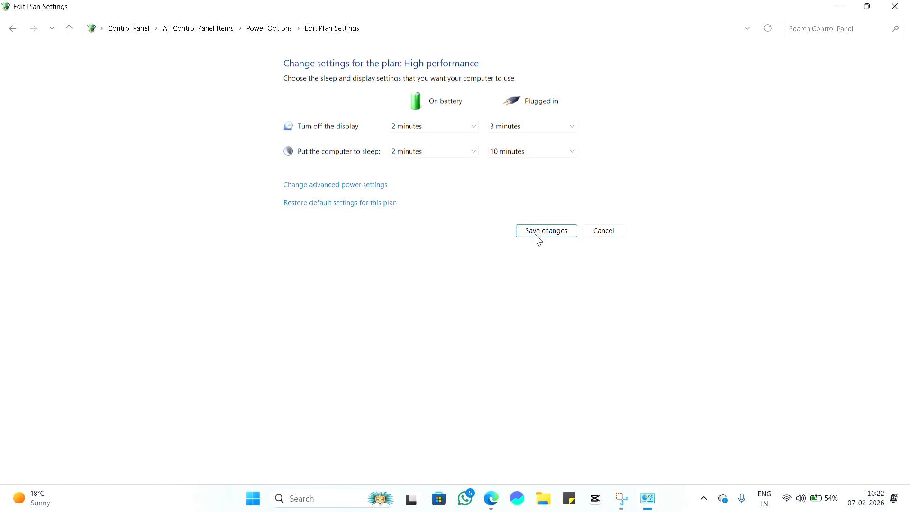
pyautogui.click(895, 6)
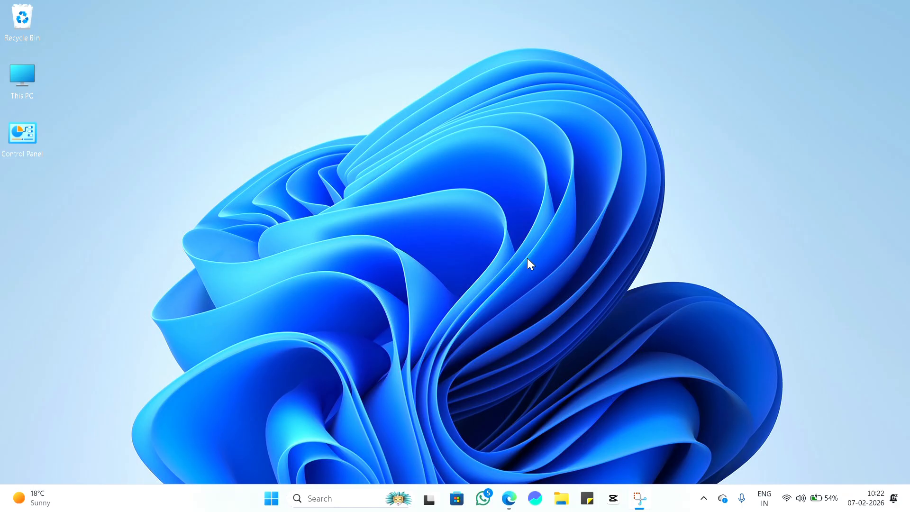
# Step: Search Windows for "disk", open Disk Cleanup and scan the Acer (C:) drive
pyautogui.click(327, 502)
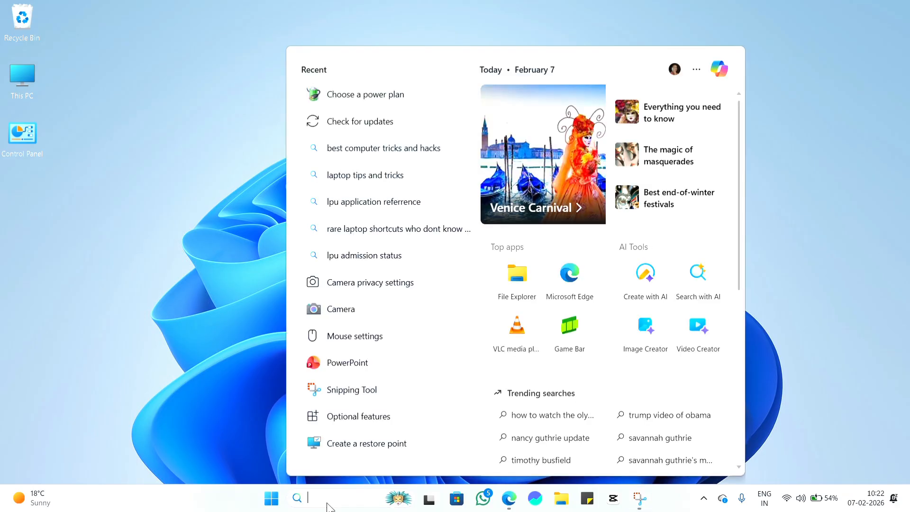
pyautogui.write('disk')
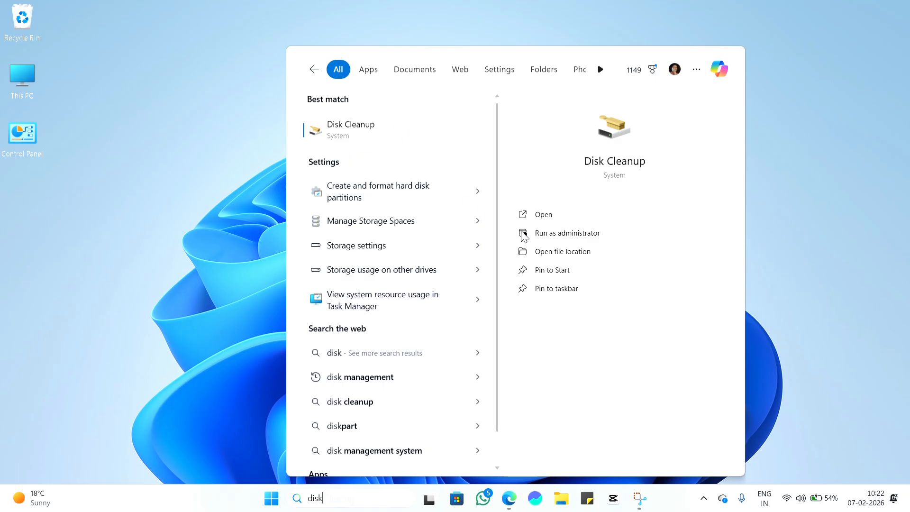
pyautogui.click(550, 215)
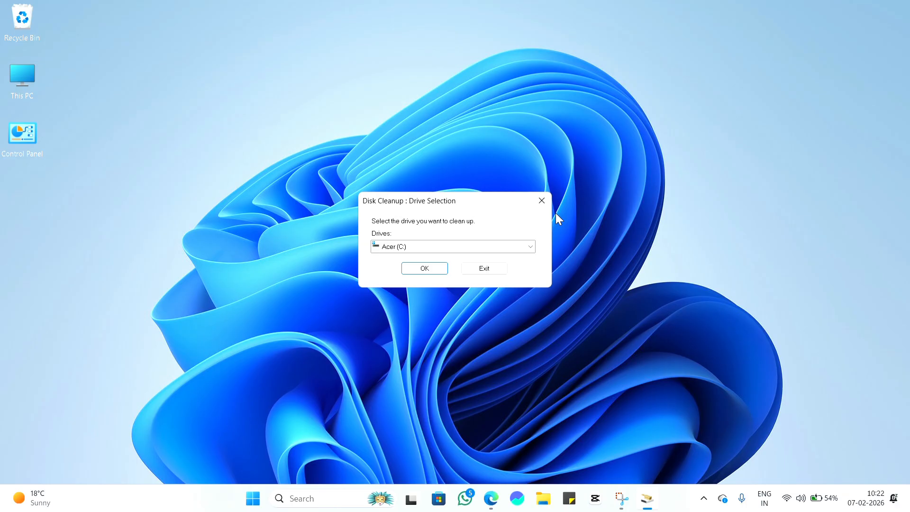
pyautogui.click(512, 244)
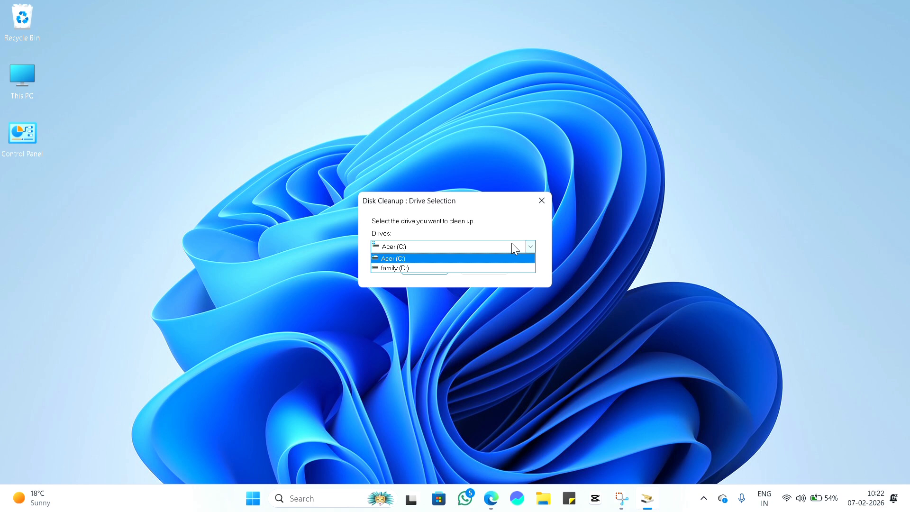
pyautogui.click(412, 260)
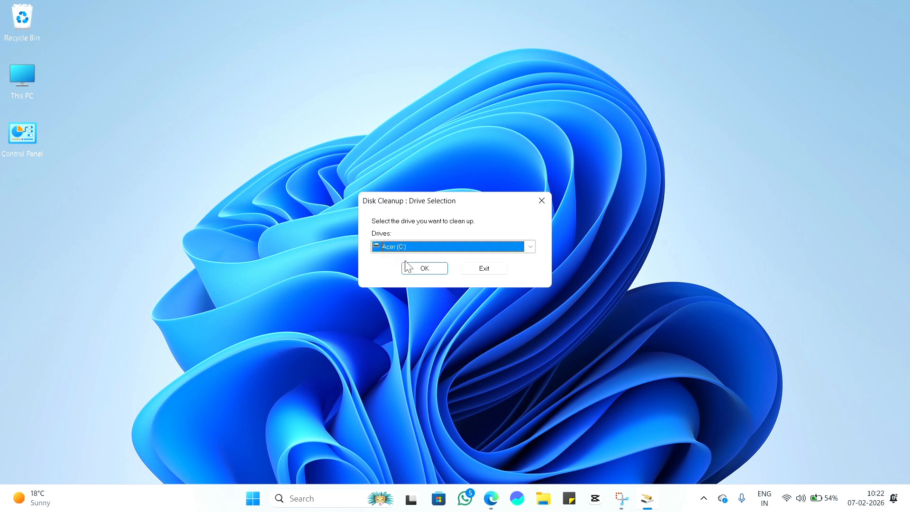
pyautogui.click(417, 267)
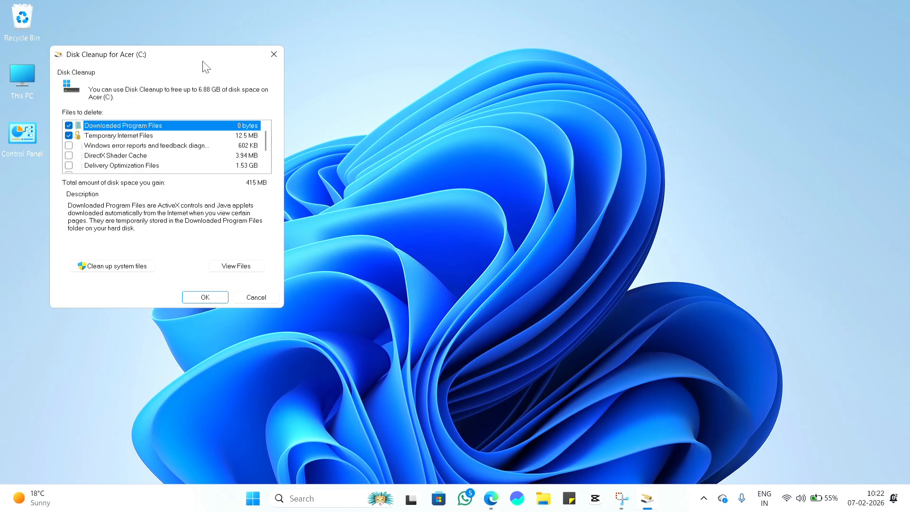
# Step: Include Windows error reports, DirectX Shader Cache and Delivery Optimization Files in the files to delete
pyautogui.moveTo(179, 58); pyautogui.dragTo(453, 79)
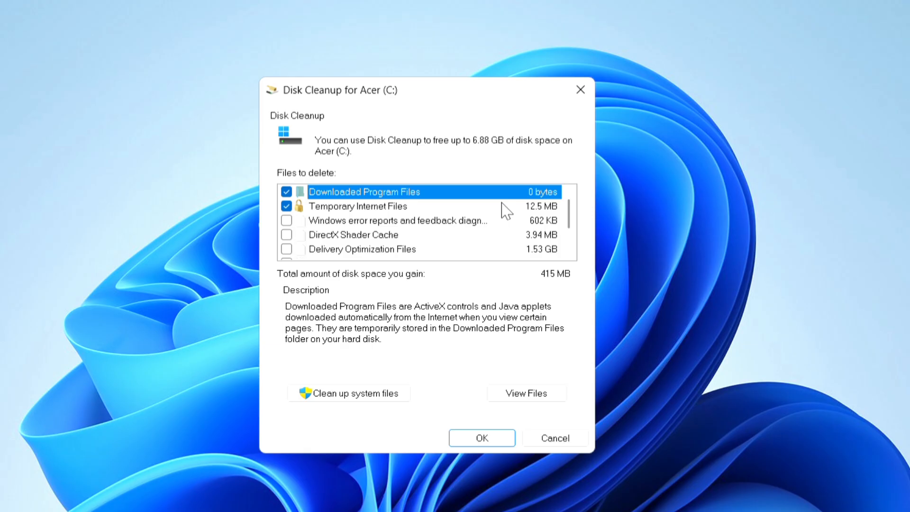
pyautogui.scroll(-1, 506, 210)
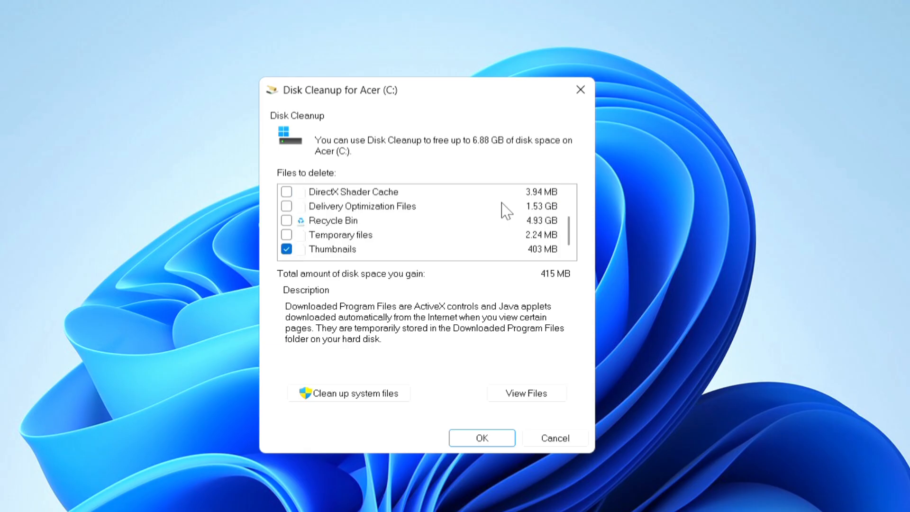
pyautogui.scroll(1, 507, 210)
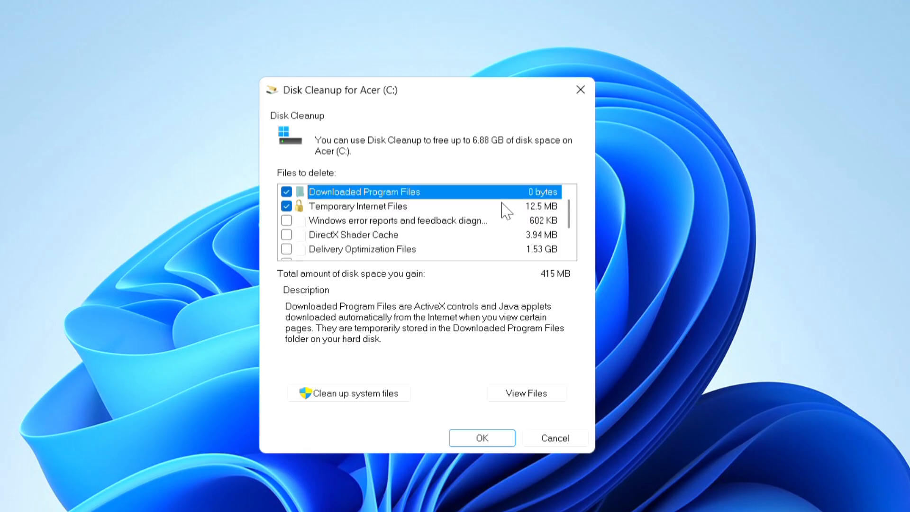
pyautogui.click(287, 221)
pyautogui.click(286, 234)
pyautogui.click(287, 249)
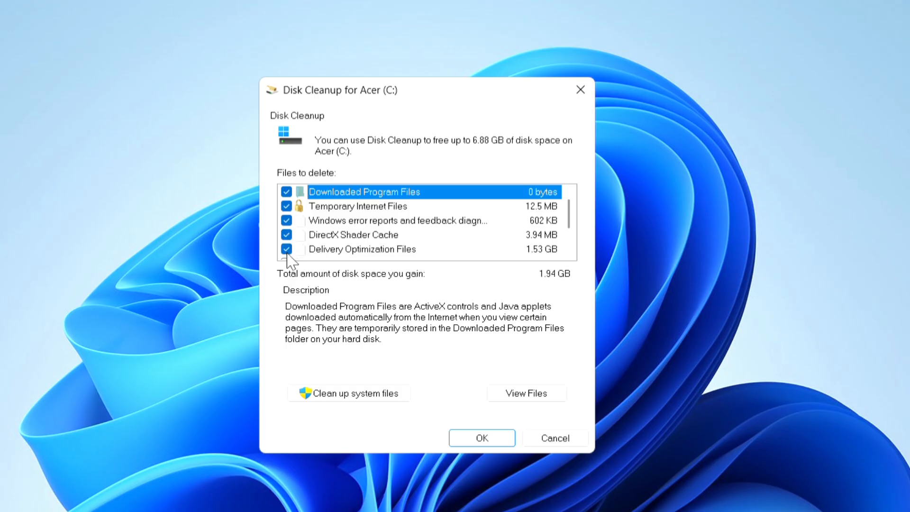
# Step: Include the Recycle Bin and Temporary files in the cleanup, and permanently delete all the selected files
pyautogui.scroll(-1, 290, 260)
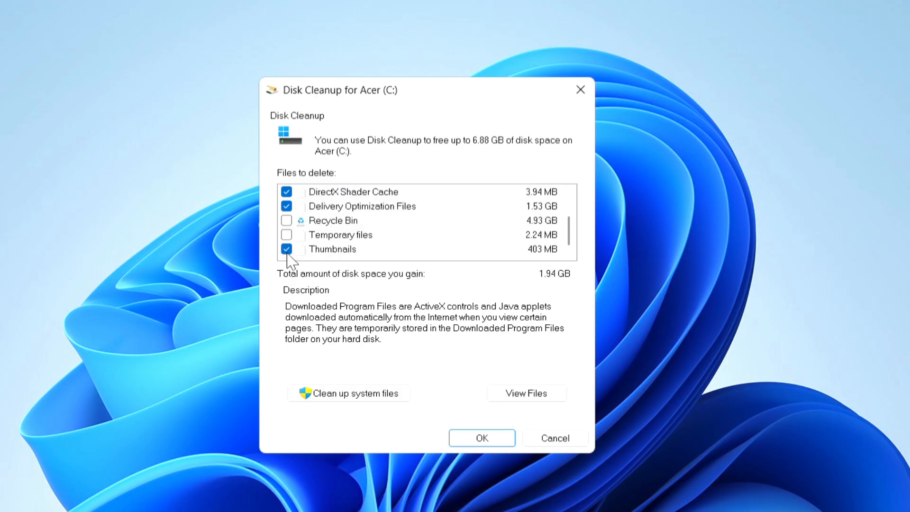
pyautogui.click(286, 221)
pyautogui.click(286, 220)
pyautogui.click(287, 235)
pyautogui.click(287, 221)
pyautogui.click(469, 440)
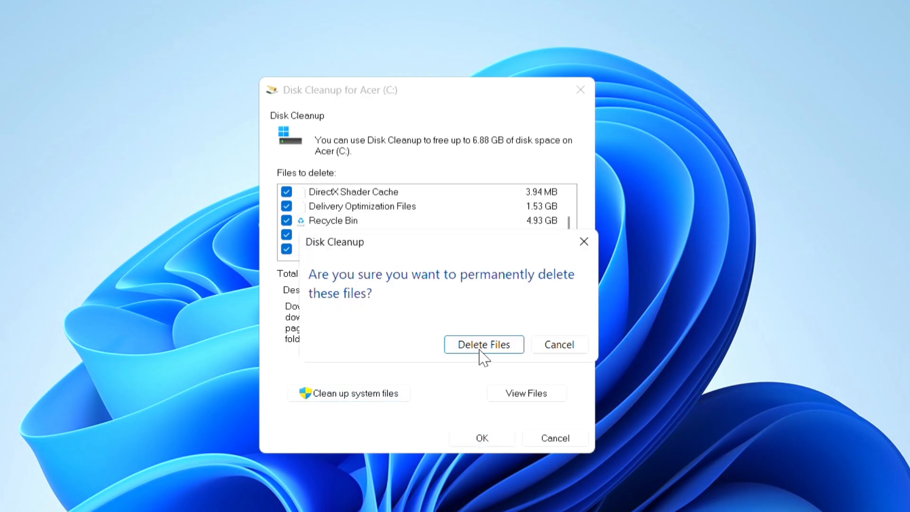
pyautogui.click(483, 345)
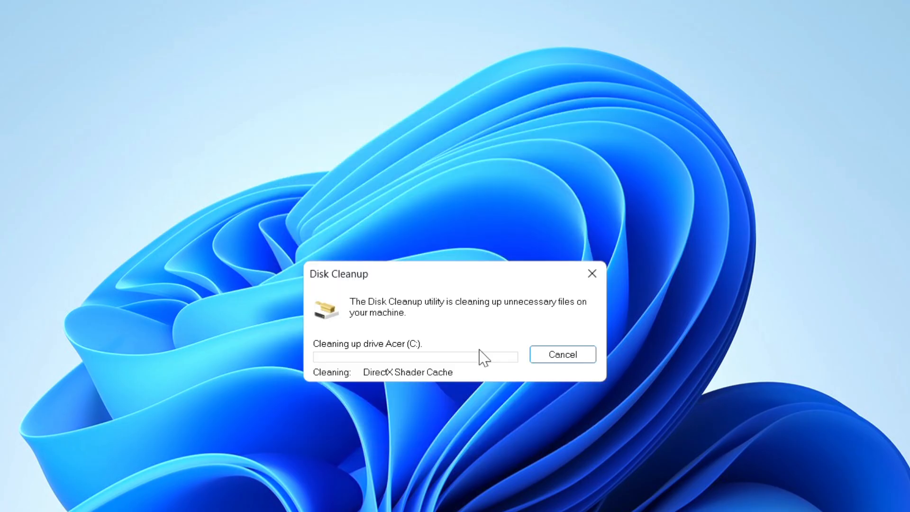